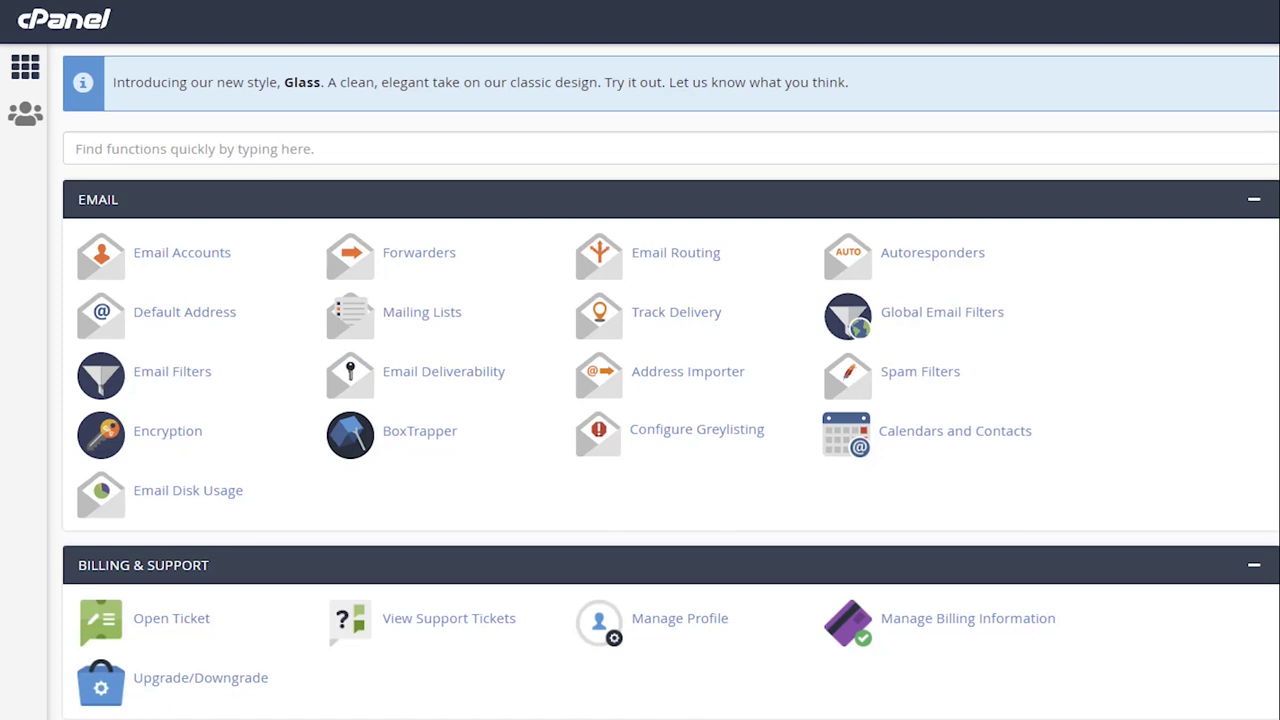
- Scroll the cPanel home page down to the Security section with SSL/TLS
{"action": "scroll", "coordinate": [640, 400], "scroll_direction": "down", "scroll_amount": 15}
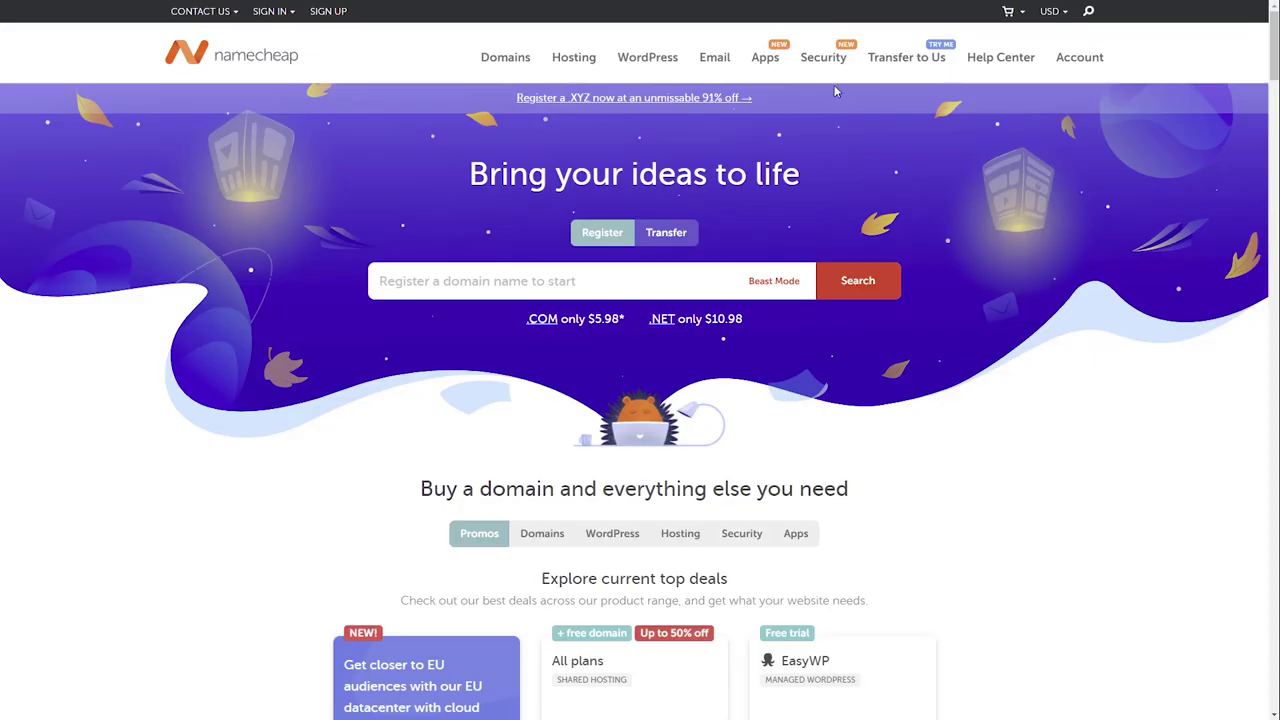
- Go to Namecheap's SSL Certificates page under Security and search the knowledge base for 'ssl'
{"action": "mouse_move", "coordinate": [828, 68]}
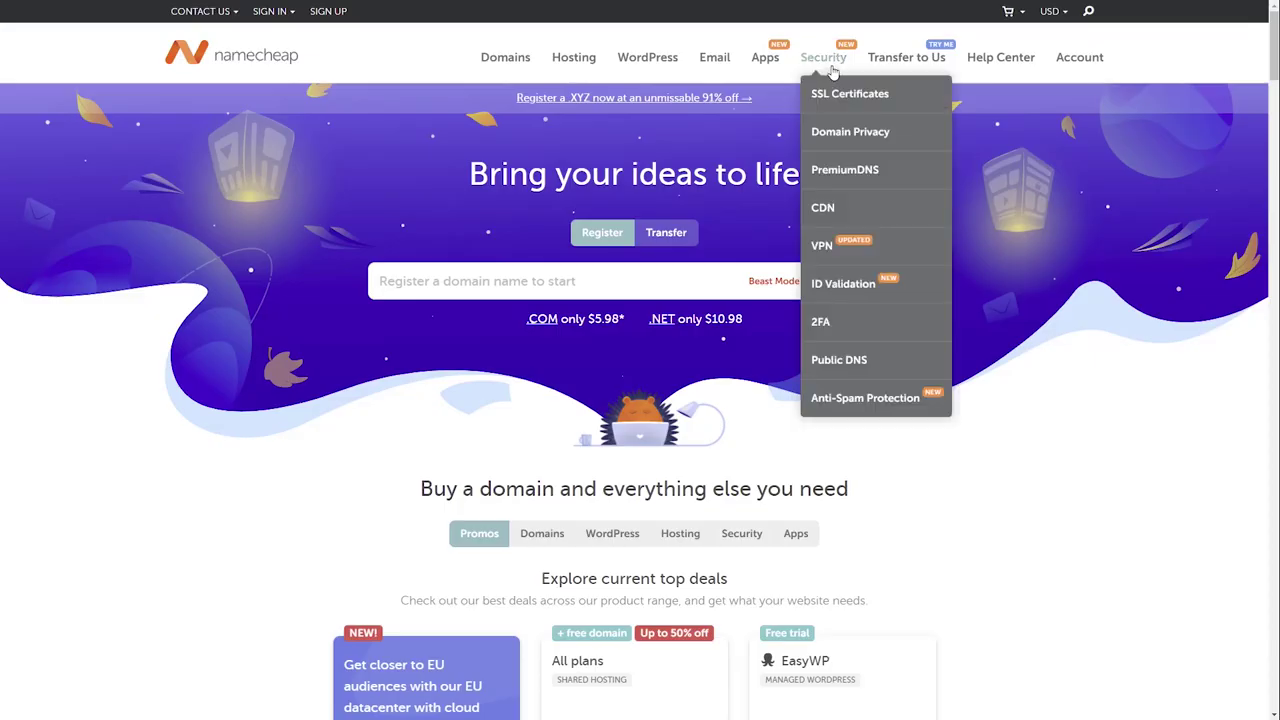
{"action": "left_click", "coordinate": [840, 97]}
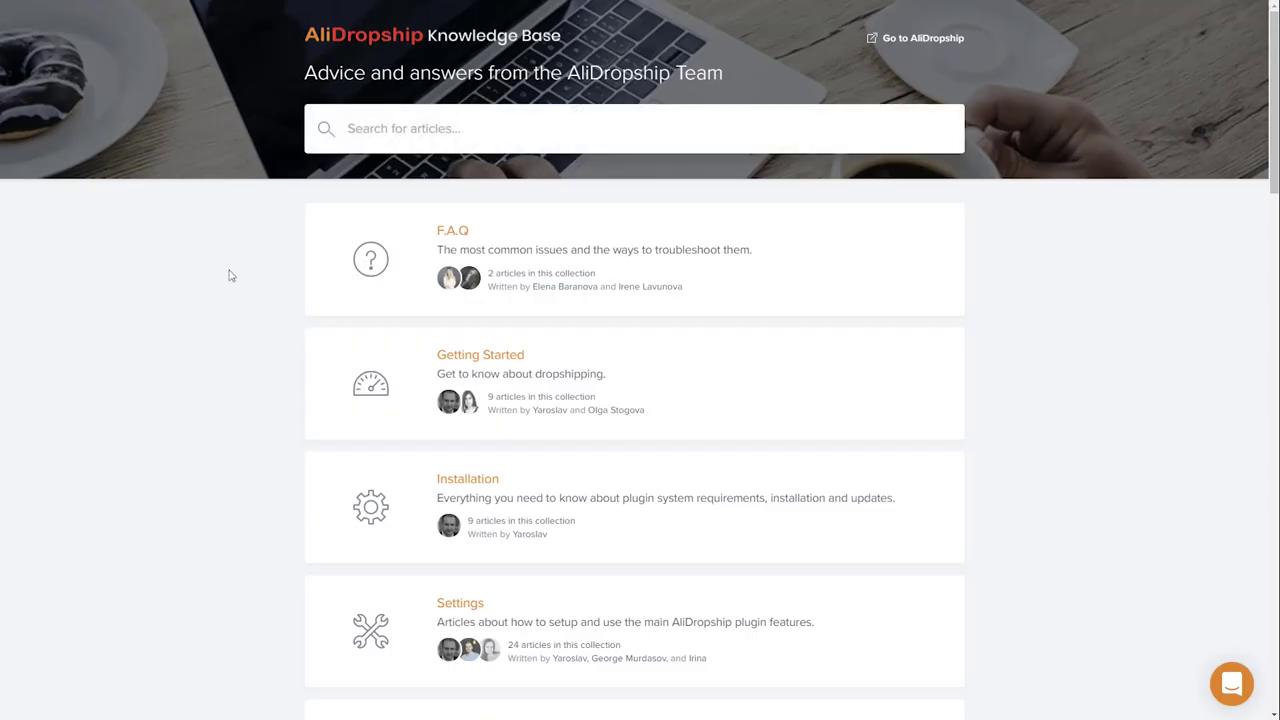
{"action": "type", "text": "ssl"}
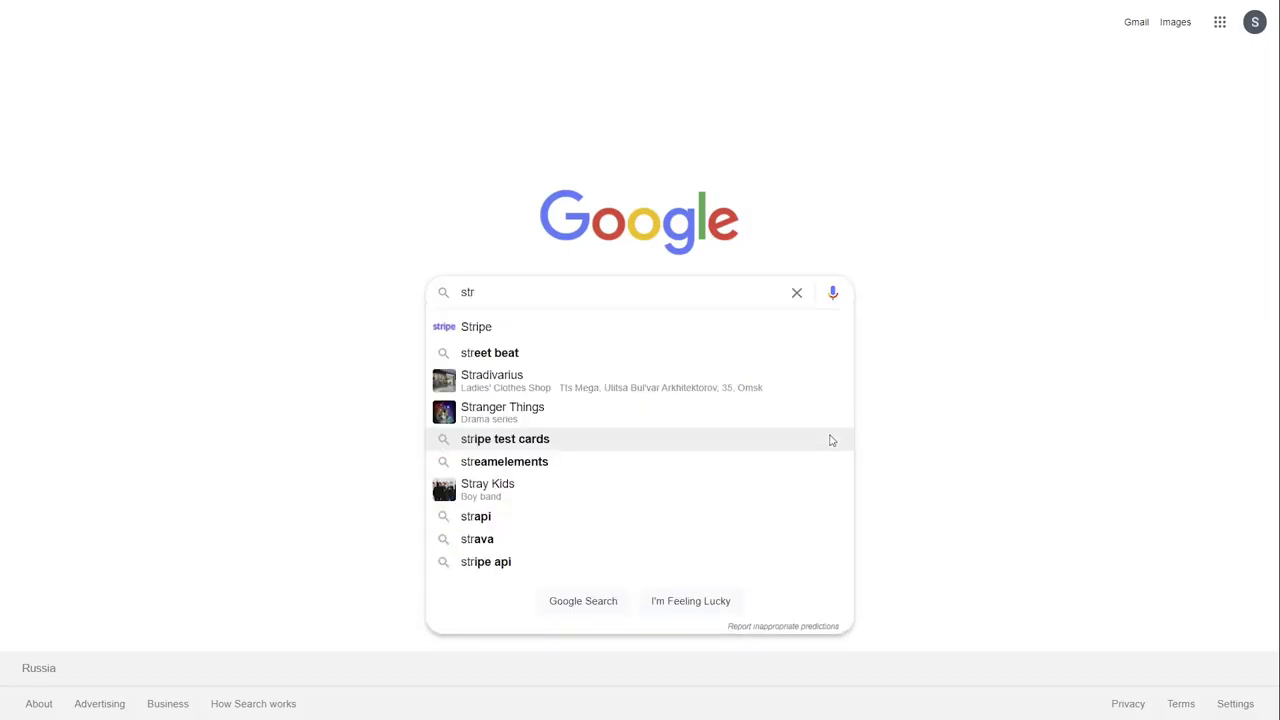
- Search Google for 'stripe' and open the Stripe homepage from the results
{"action": "type", "text": "ipe"}
{"action": "key", "text": "Return"}
{"action": "left_click", "coordinate": [480, 170]}
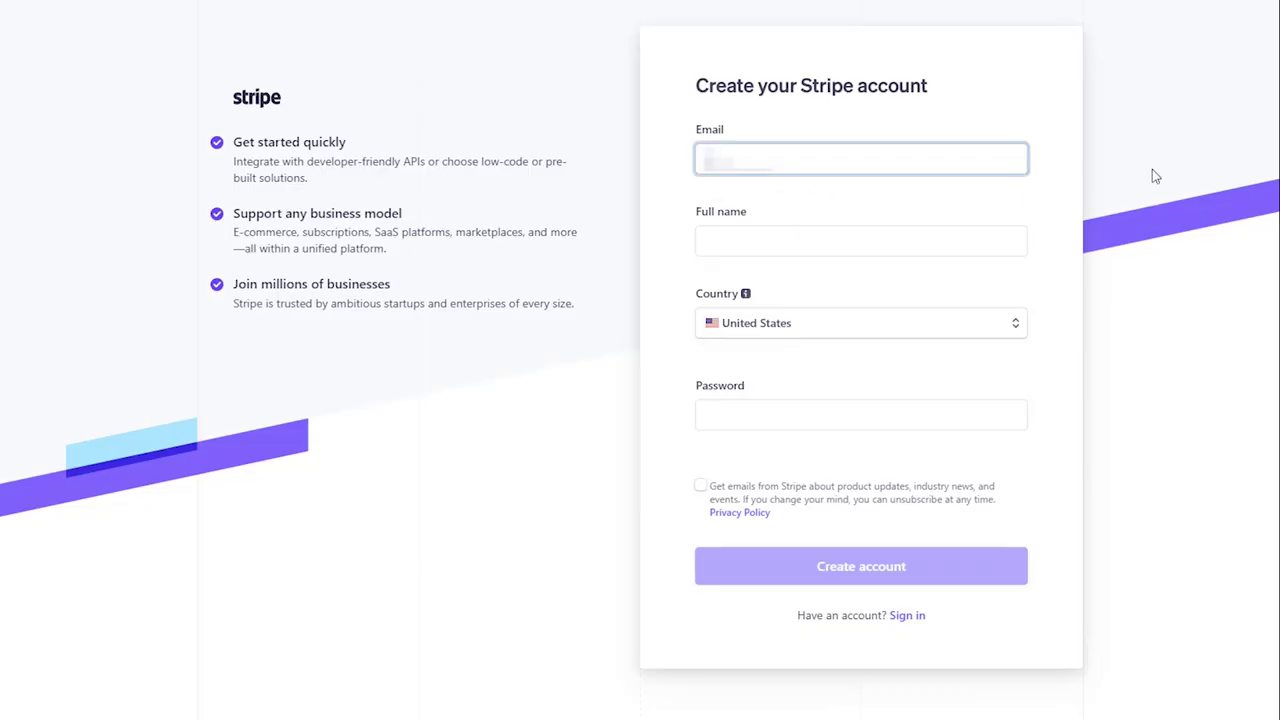
- Fill the sign-up form with a Gmail address, full name, United States and a strong password, then submit
{"action": "type", "text": "@gmail.com"}
{"action": "key", "text": "Tab"}
{"action": "type", "text": "An"}
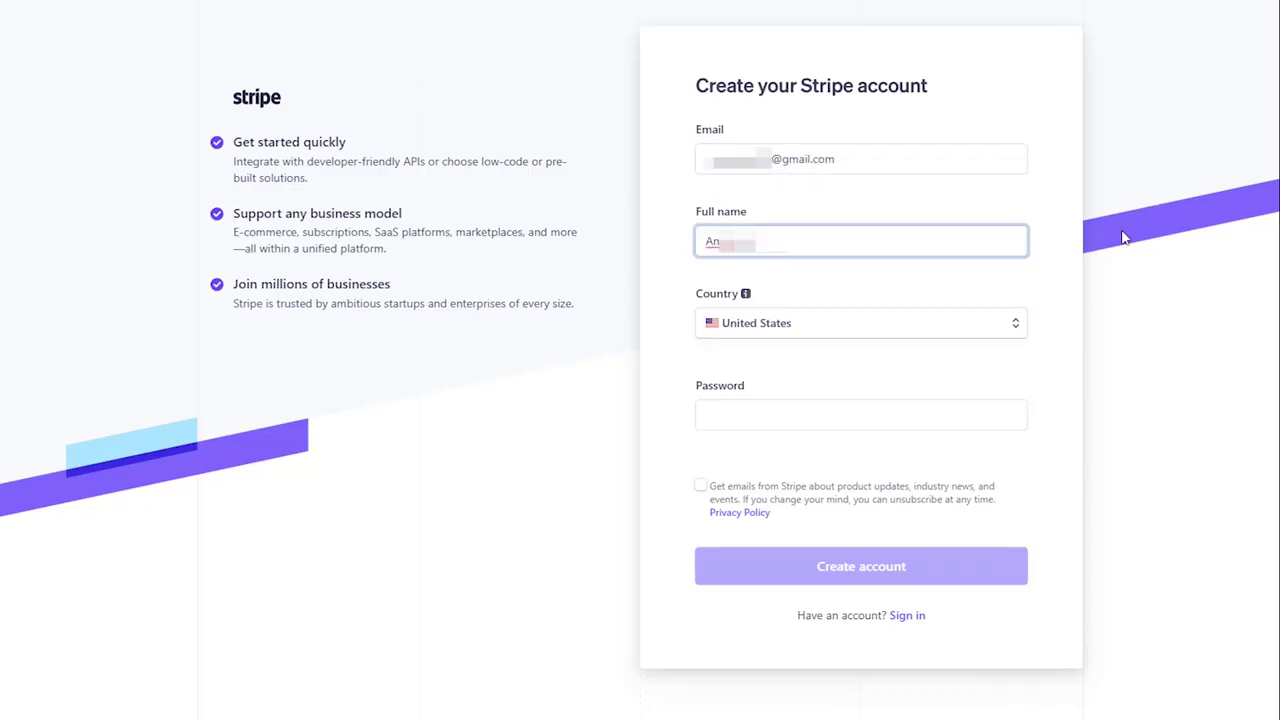
{"action": "left_click", "coordinate": [1016, 324]}
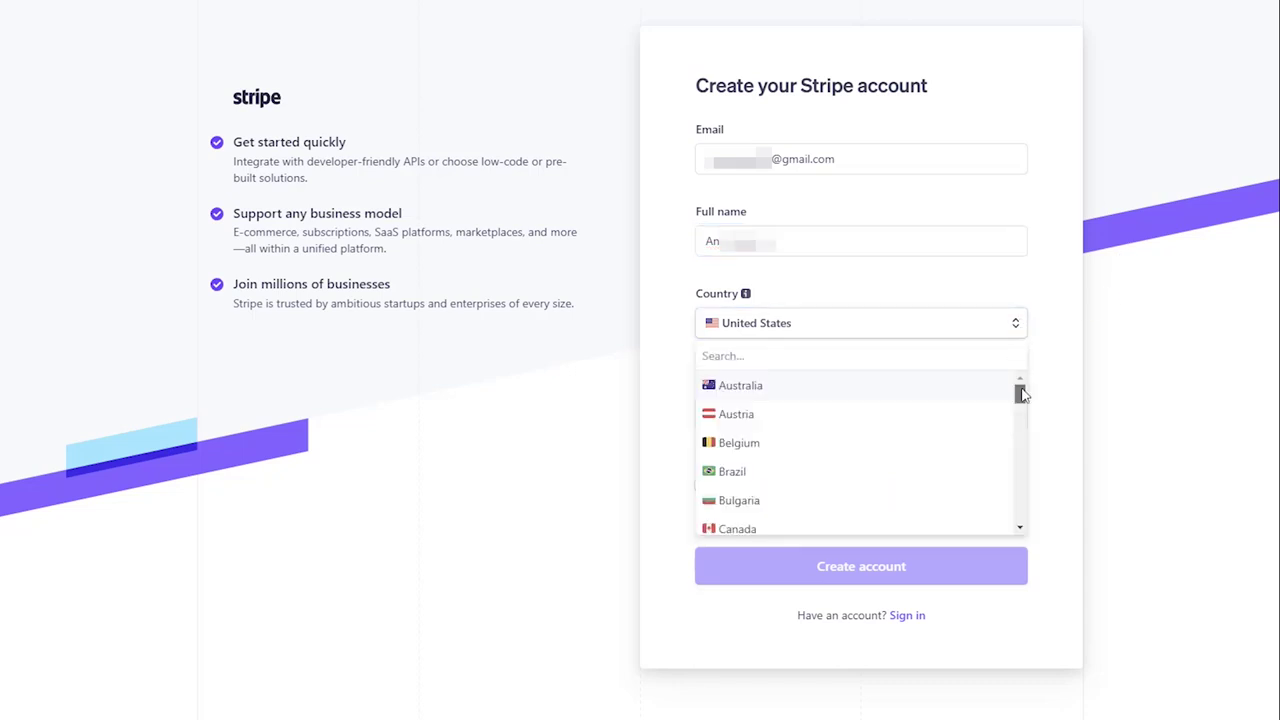
{"action": "left_click_drag", "start_coordinate": [1020, 390], "coordinate": [1019, 516]}
{"action": "key", "text": "Escape"}
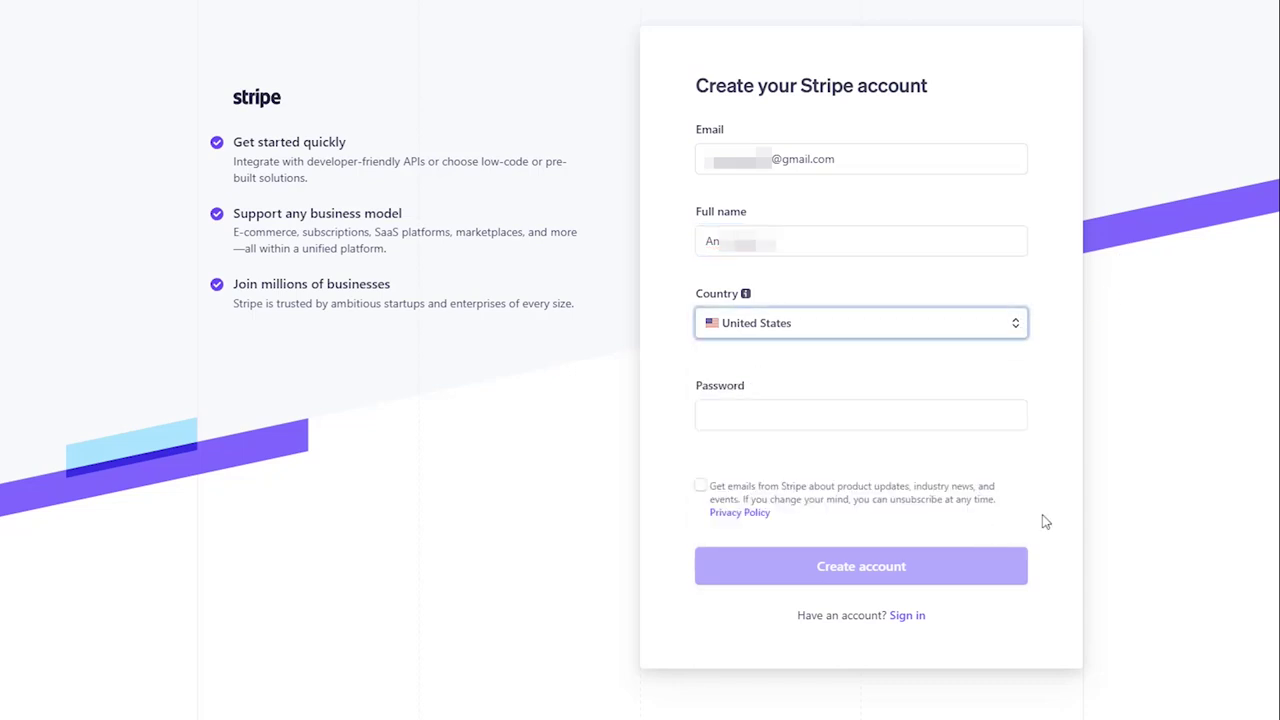
{"action": "key", "text": "Tab"}
{"action": "type", "text": "••••••••••••••••"}
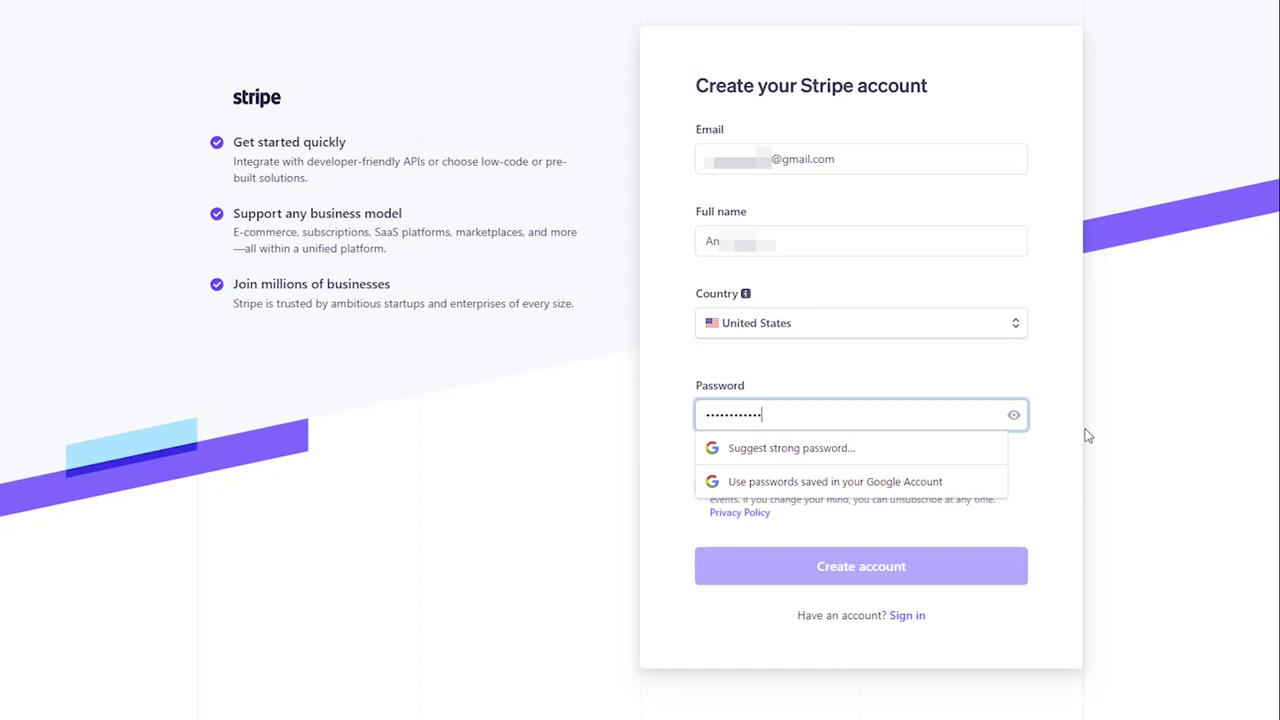
{"action": "type", "text": "••••"}
{"action": "key", "text": "Return"}
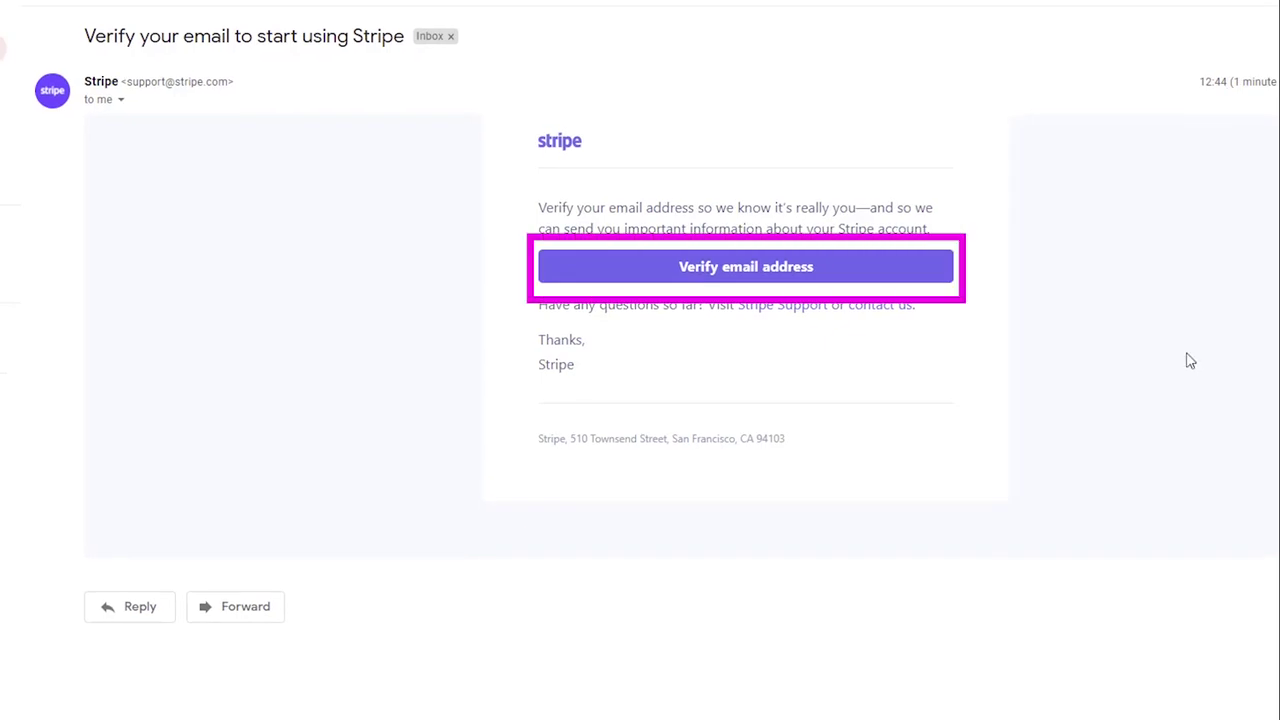
- Use the Verify email address button in Stripe's verification email
{"action": "left_click", "coordinate": [870, 267]}
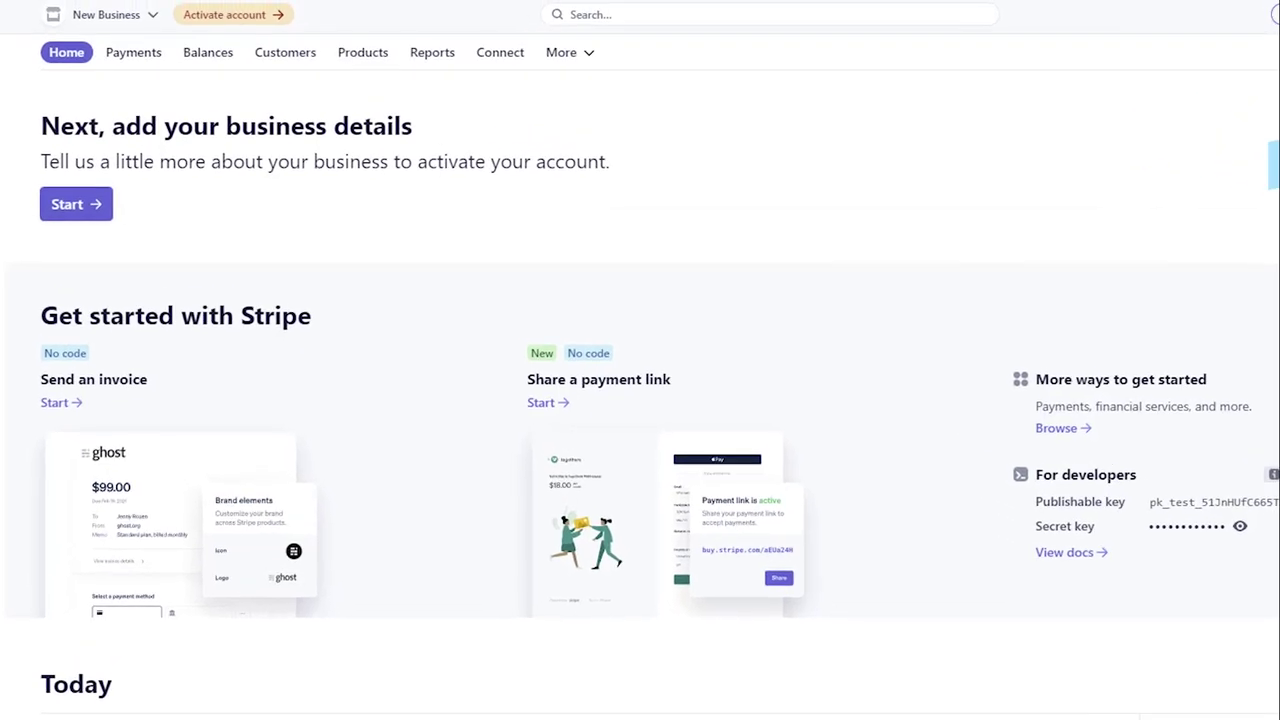
- Start activation and enter a United States business street address, city and ZIP code
{"action": "left_click", "coordinate": [63, 210]}
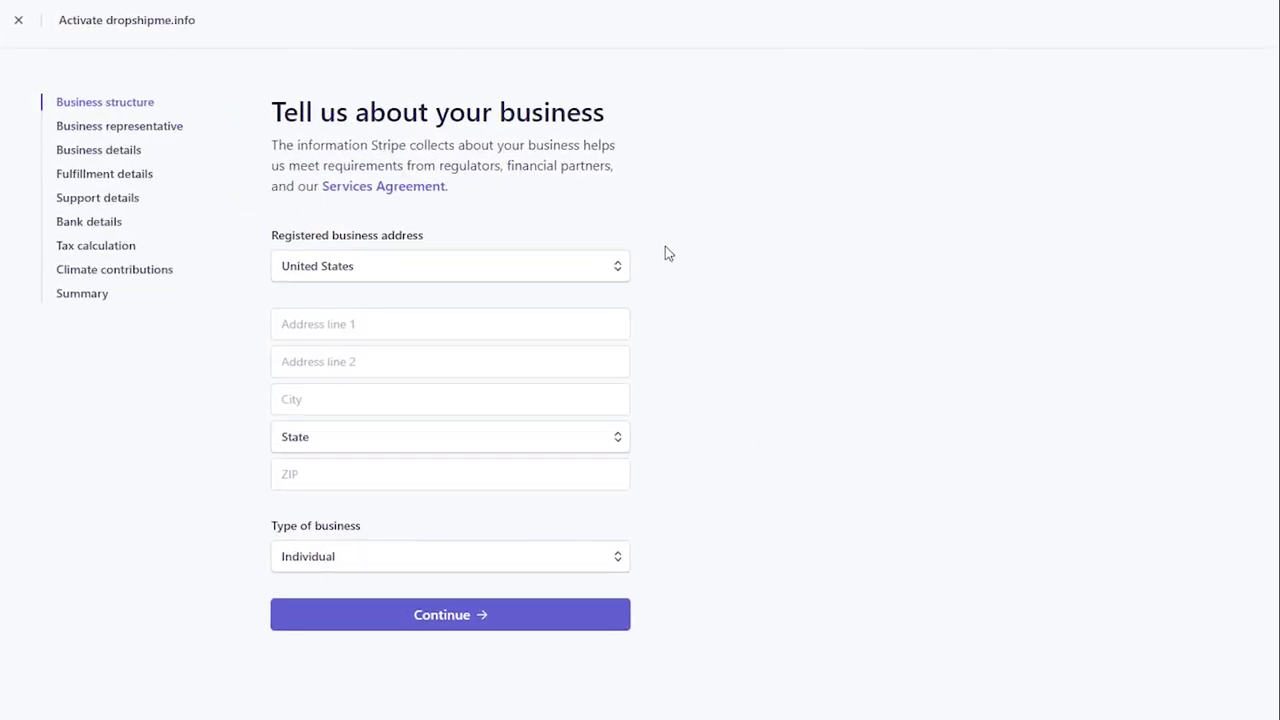
{"action": "left_click", "coordinate": [616, 270]}
{"action": "left_click_drag", "start_coordinate": [618, 478], "coordinate": [630, 625]}
{"action": "left_click", "coordinate": [584, 620]}
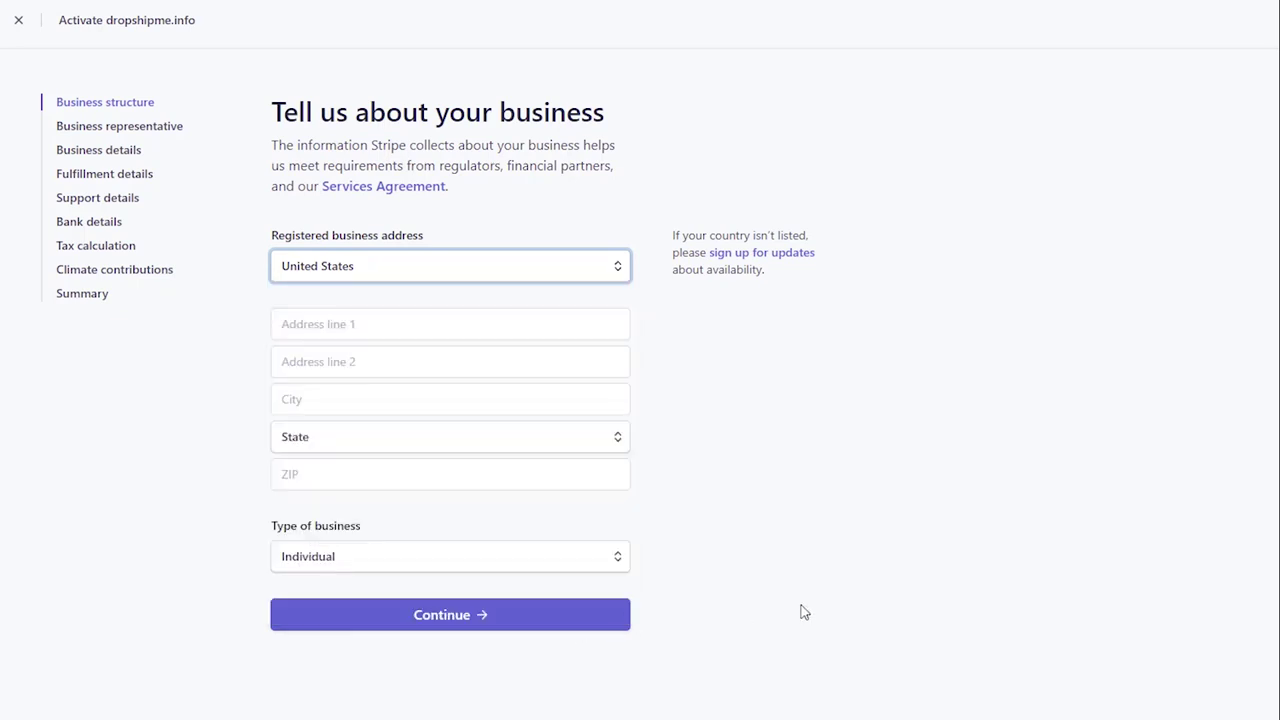
{"action": "left_click", "coordinate": [620, 326]}
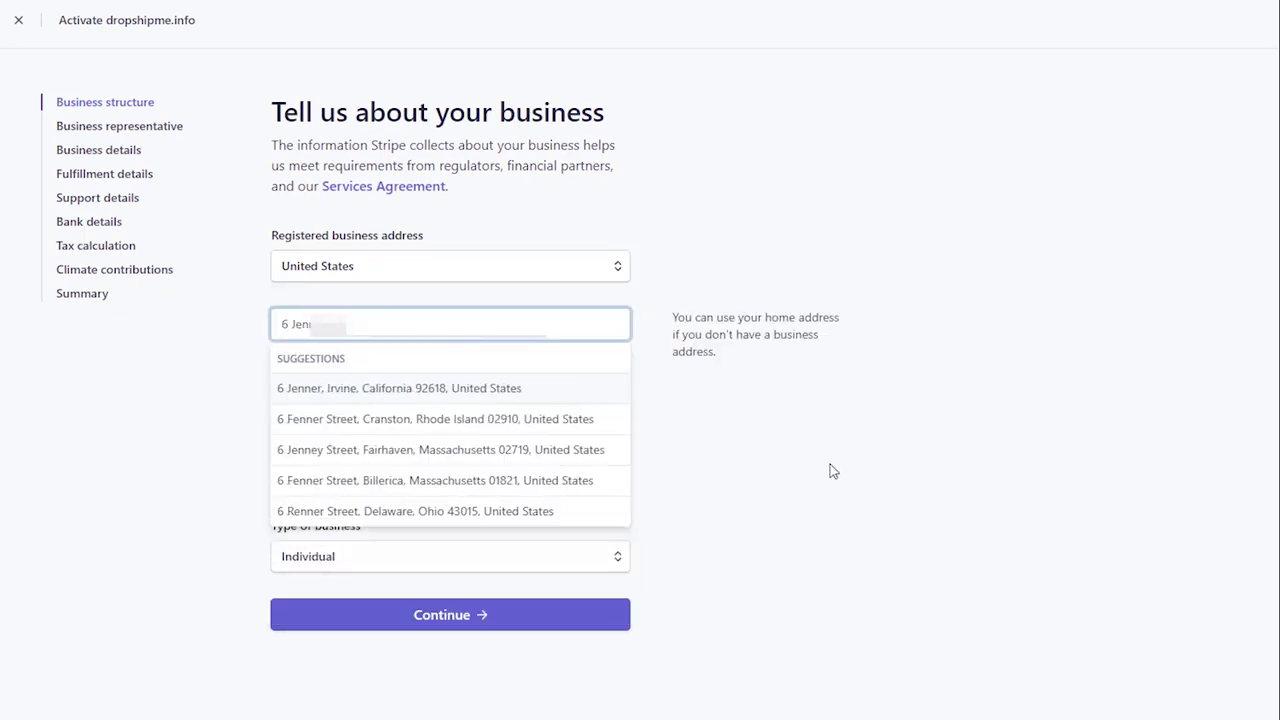
{"action": "key", "text": "Tab"}
{"action": "key", "text": "Tab"}
{"action": "type", "text": "Irvine"}
{"action": "key", "text": "Tab"}
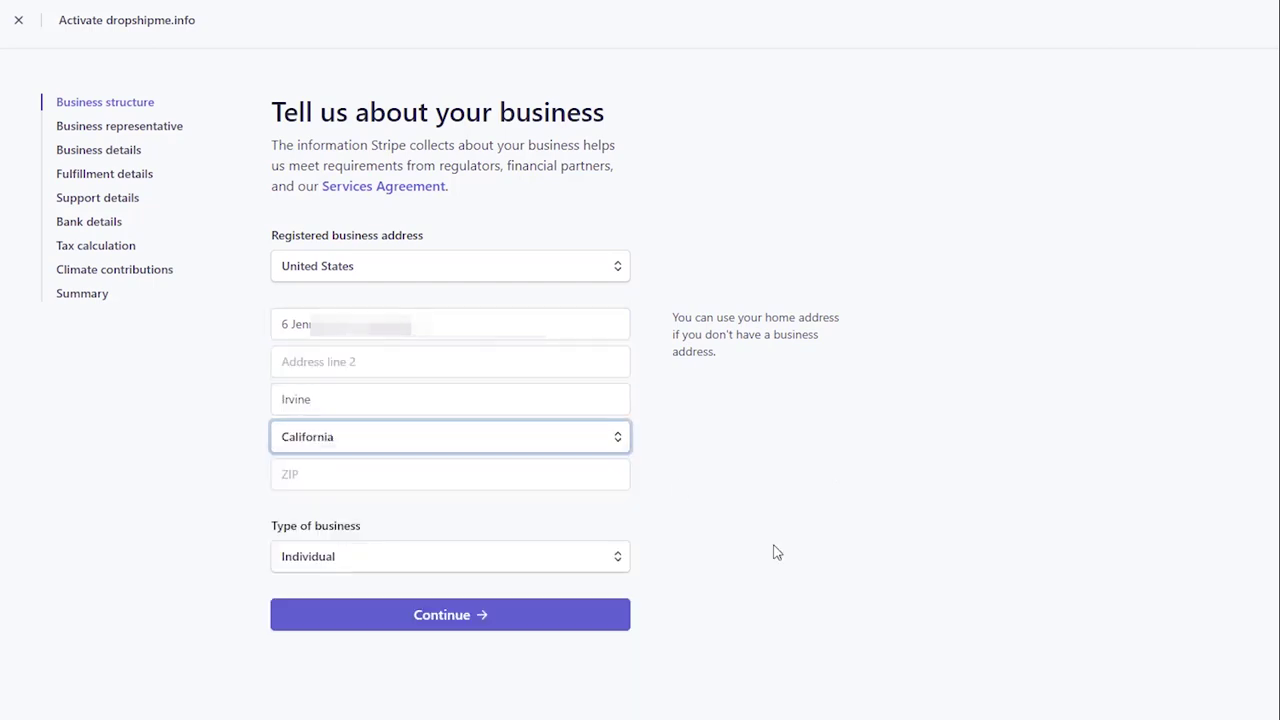
{"action": "key", "text": "Tab"}
{"action": "type", "text": "92"}
- Choose Individual as the business type, then enter the first name and date of birth
{"action": "left_click", "coordinate": [611, 560]}
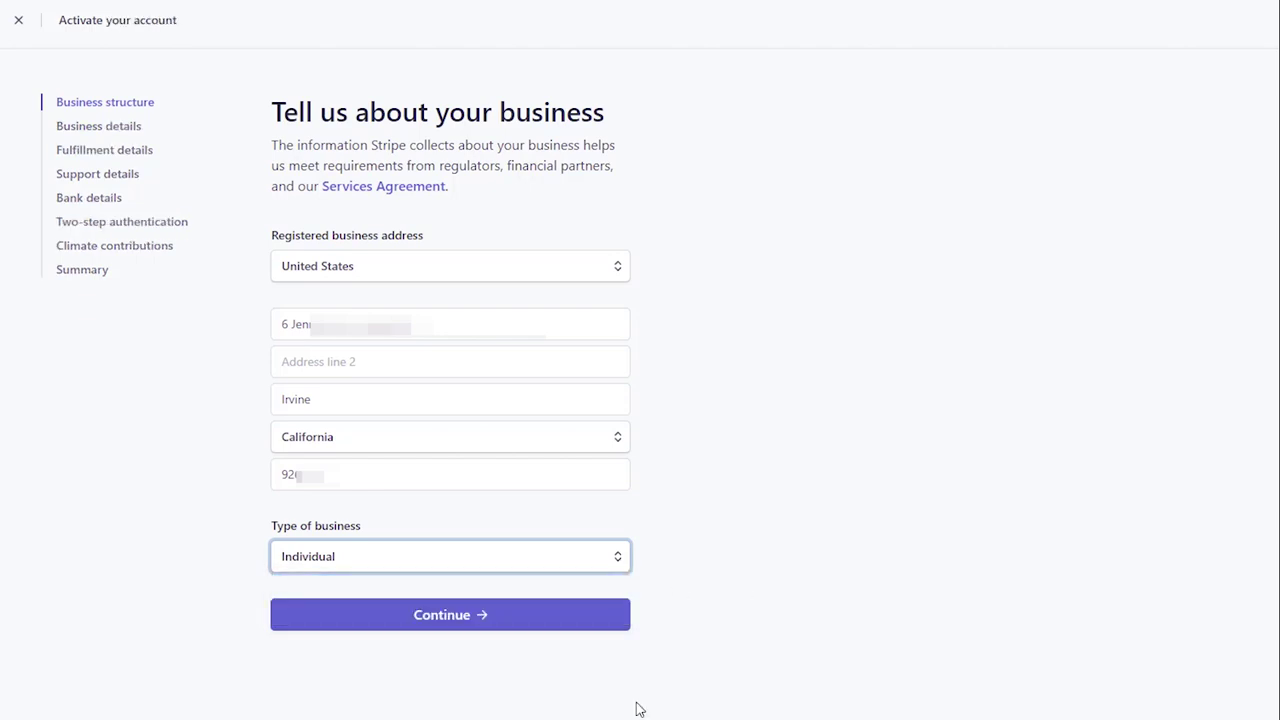
{"action": "left_click", "coordinate": [597, 626]}
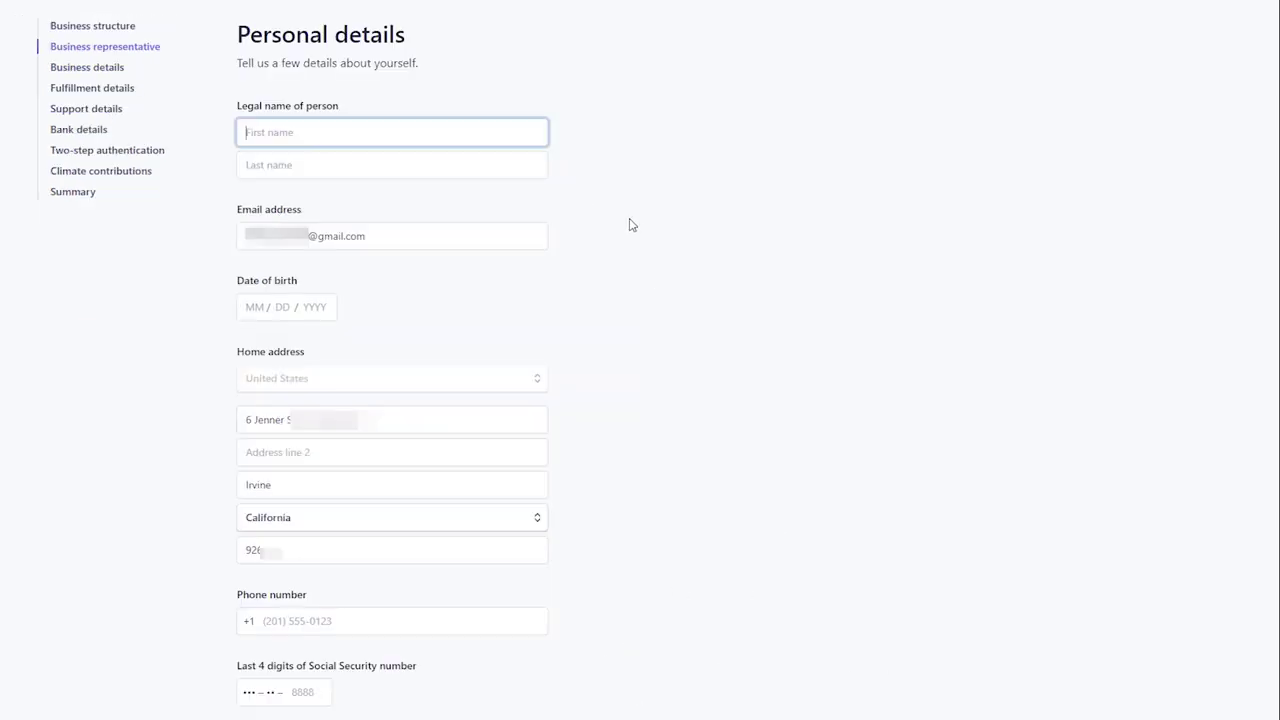
{"action": "type", "text": "Amie S"}
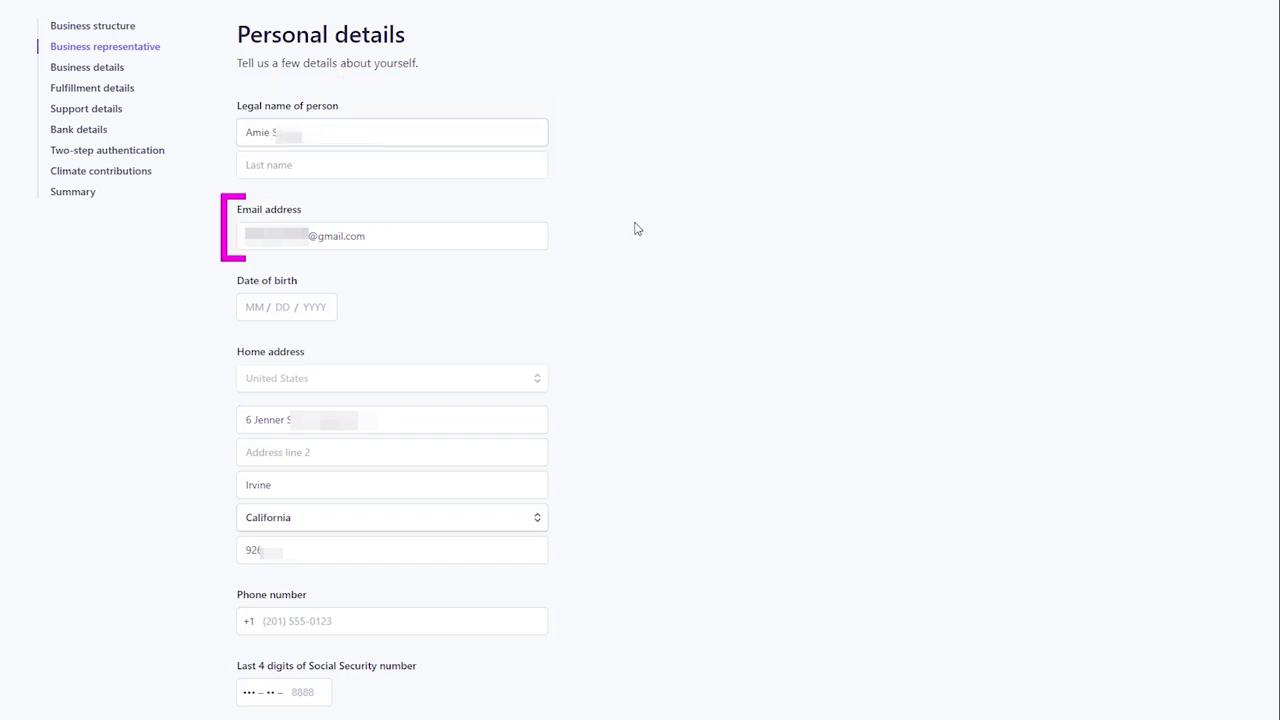
{"action": "key", "text": "Tab"}
{"action": "key", "text": "Tab"}
{"action": "key", "text": "Tab"}
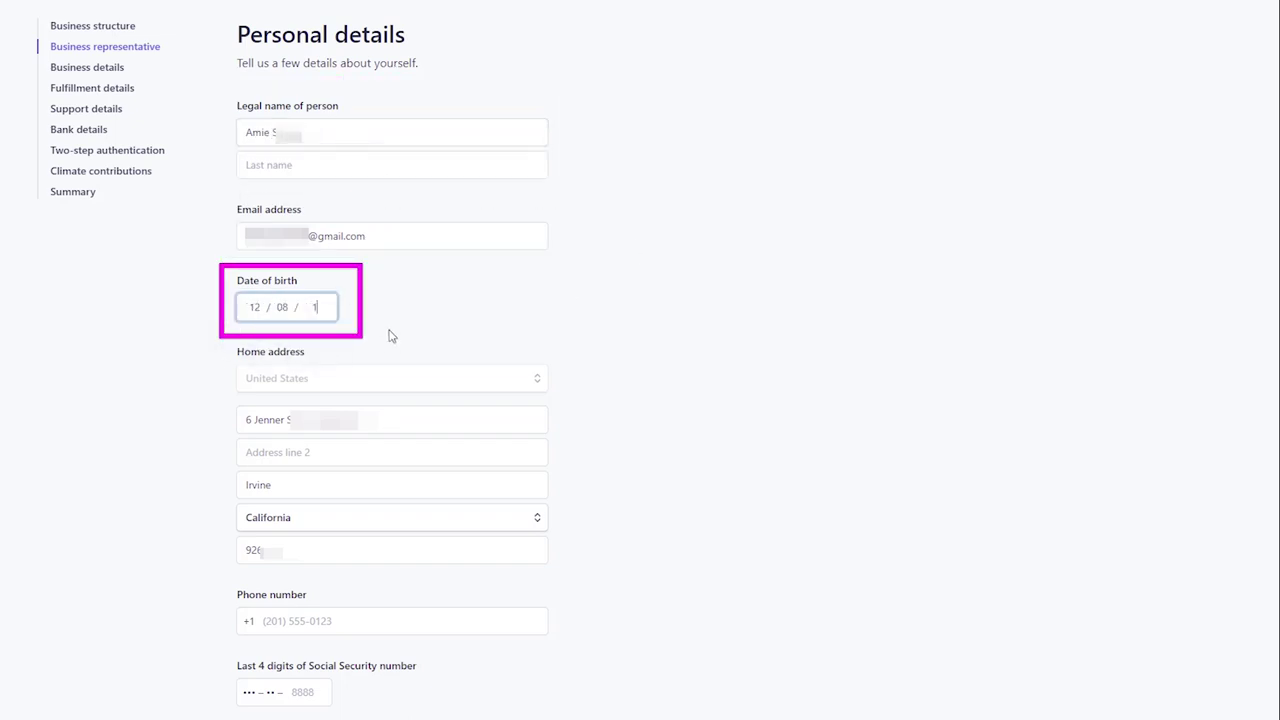
{"action": "scroll", "coordinate": [800, 370], "scroll_direction": "down", "scroll_amount": 1}
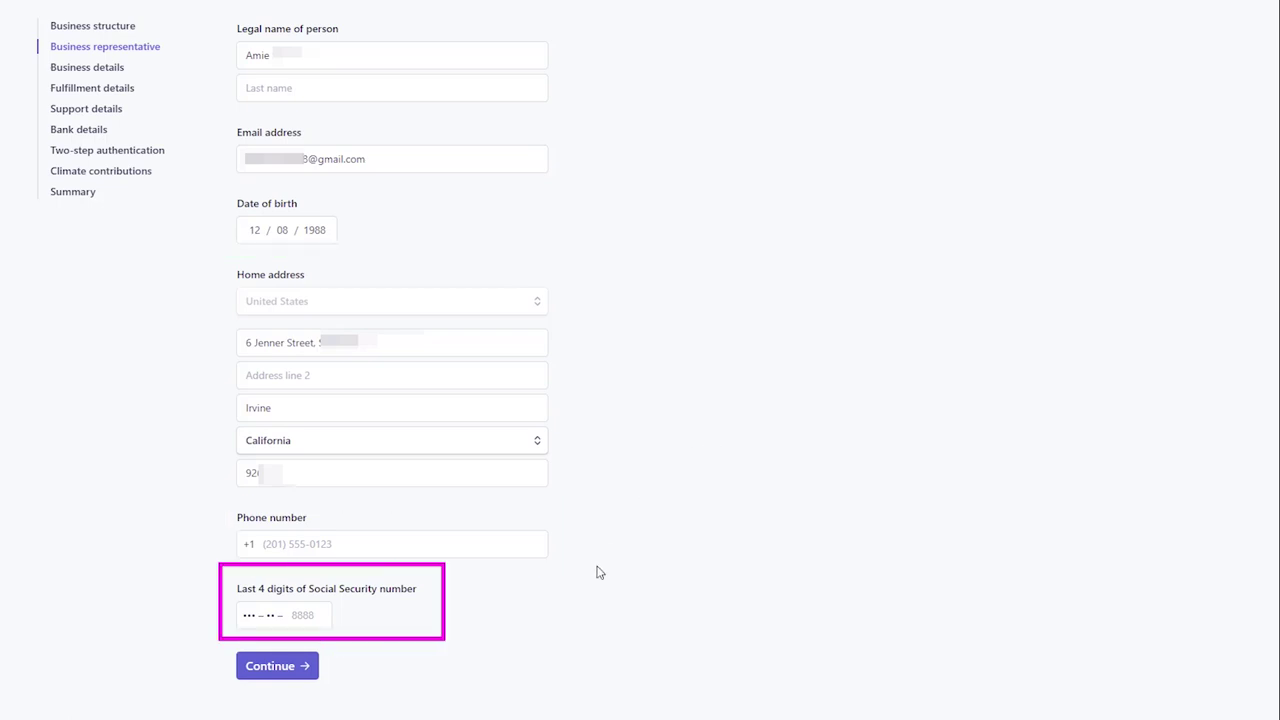
- Set industry to Clothing and accessories, paste the website, and describe the products as Watches
{"action": "left_click", "coordinate": [287, 668]}
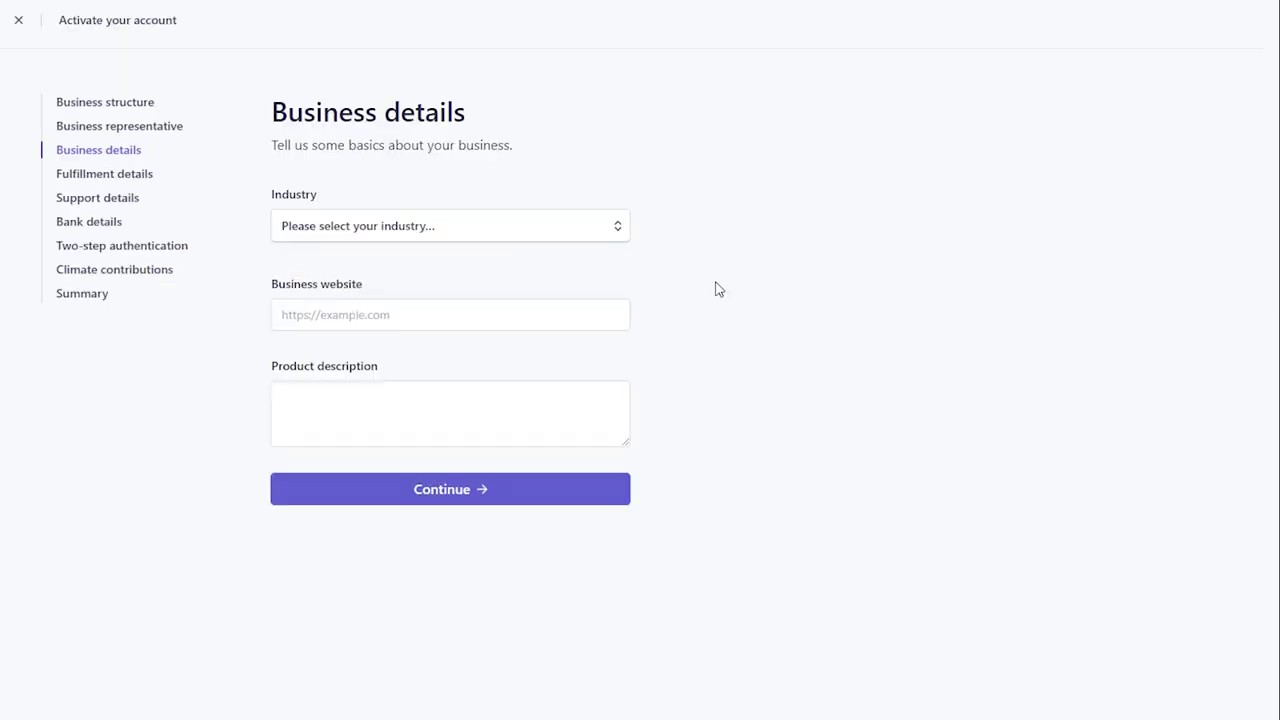
{"action": "left_click", "coordinate": [620, 232]}
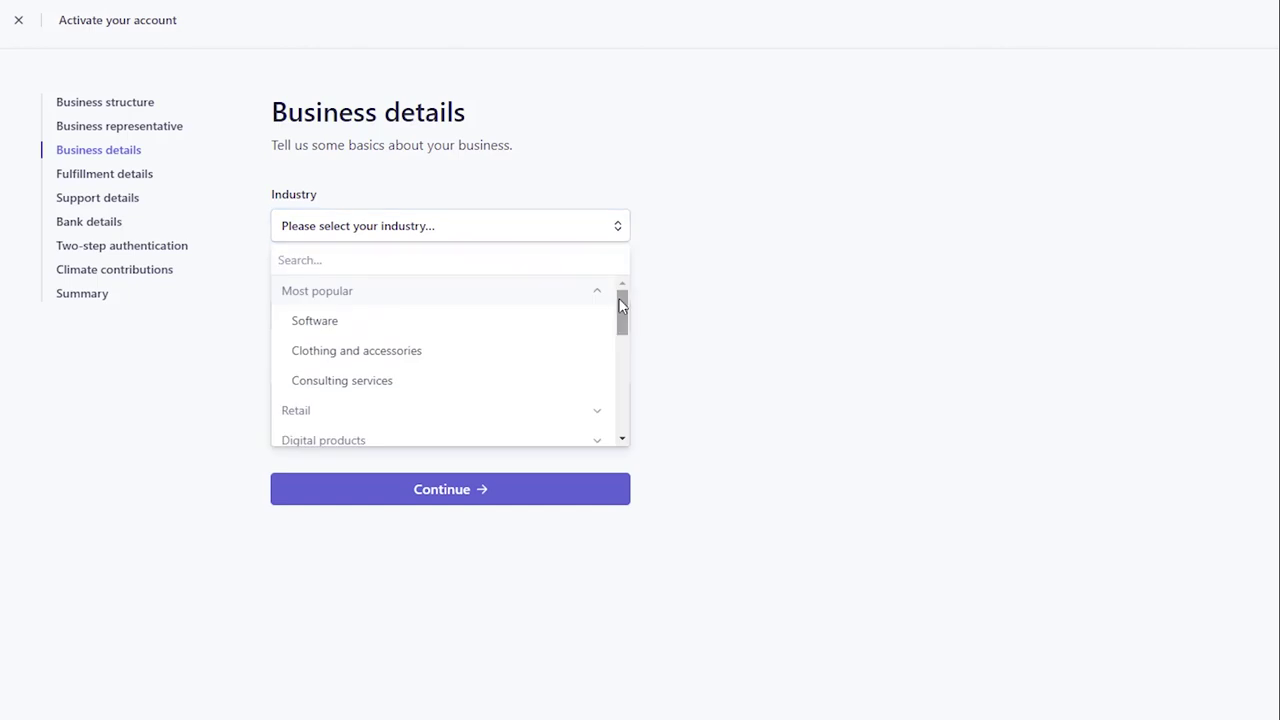
{"action": "left_click", "coordinate": [608, 352]}
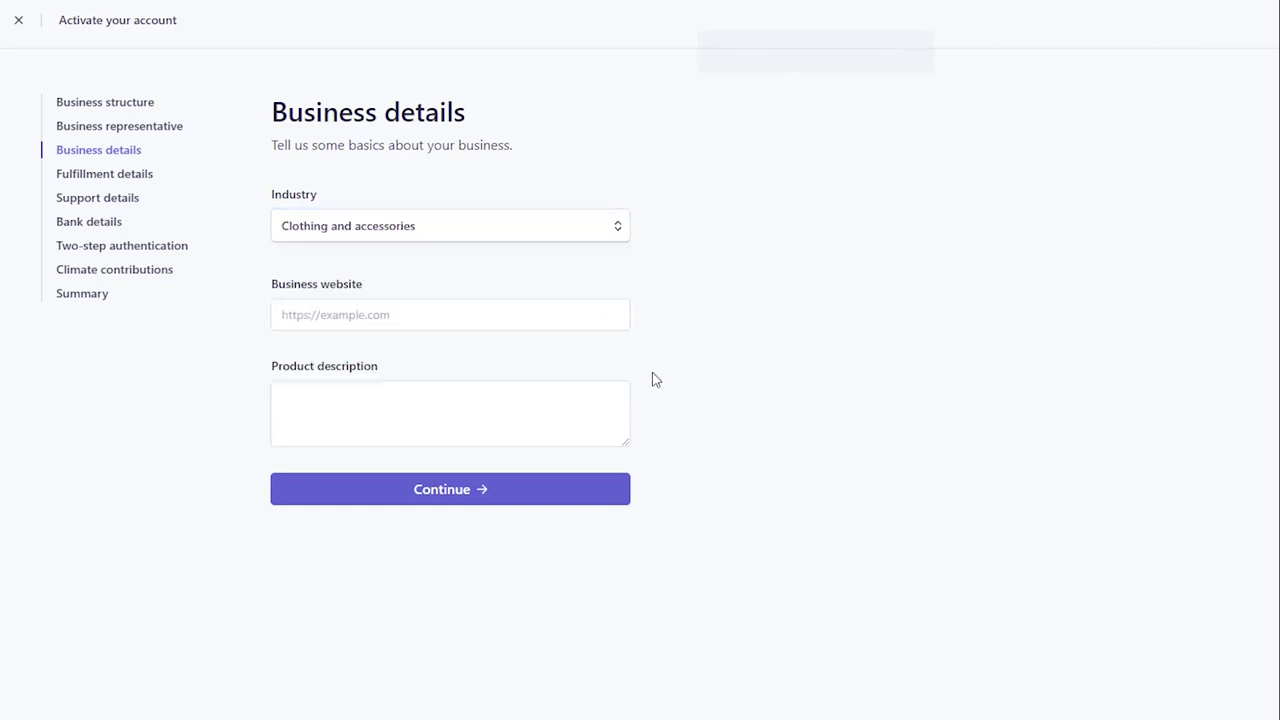
{"action": "left_click", "coordinate": [529, 323]}
{"action": "key", "text": "ctrl+v"}
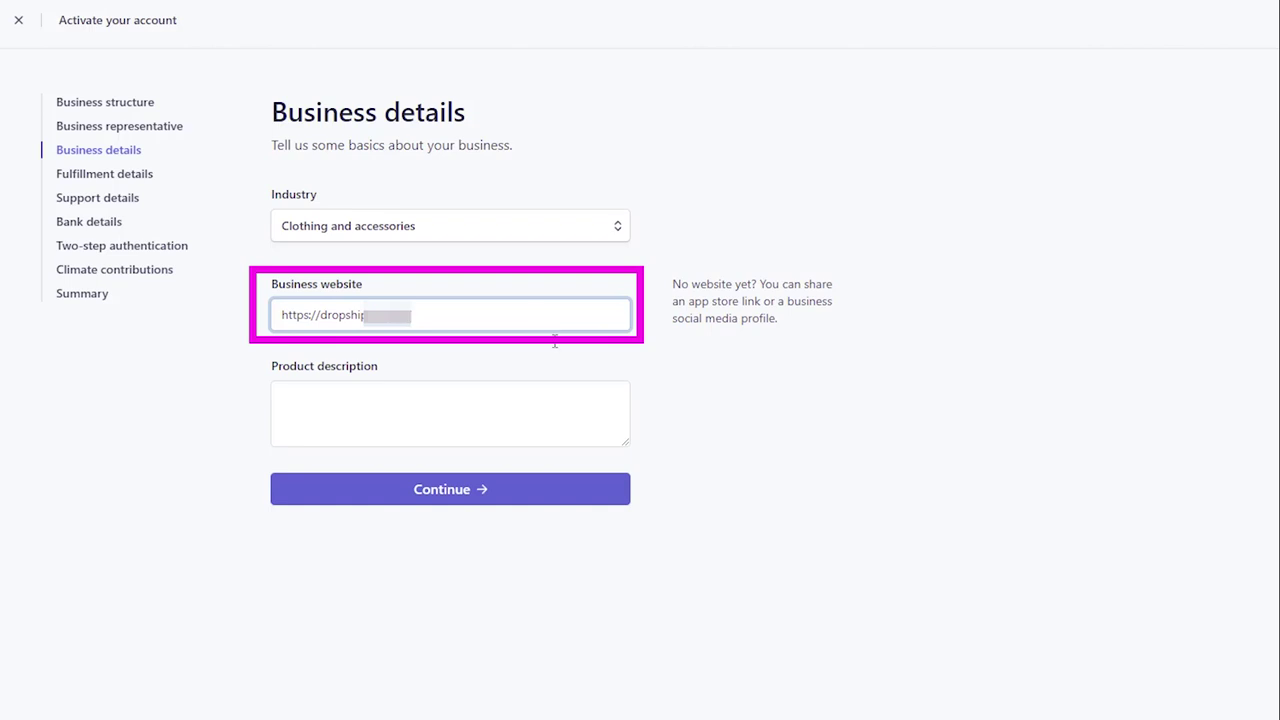
{"action": "left_click", "coordinate": [834, 507]}
{"action": "left_click", "coordinate": [486, 398]}
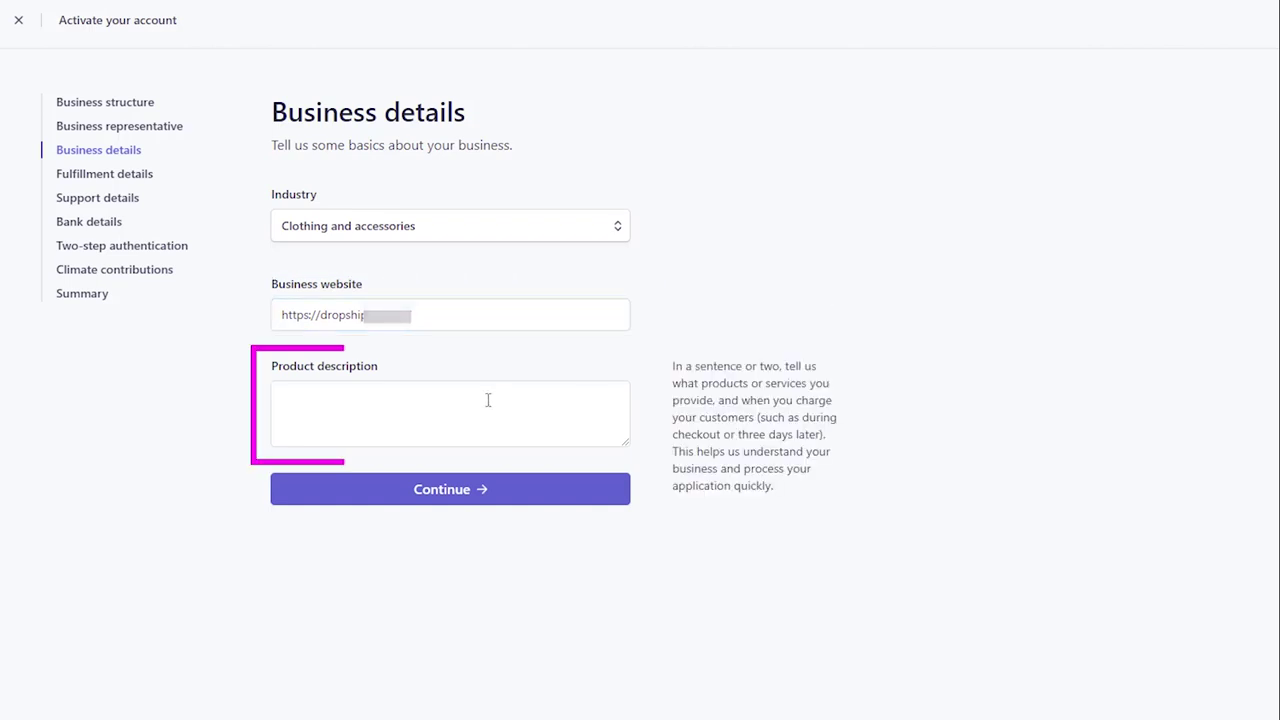
{"action": "type", "text": "Watches"}
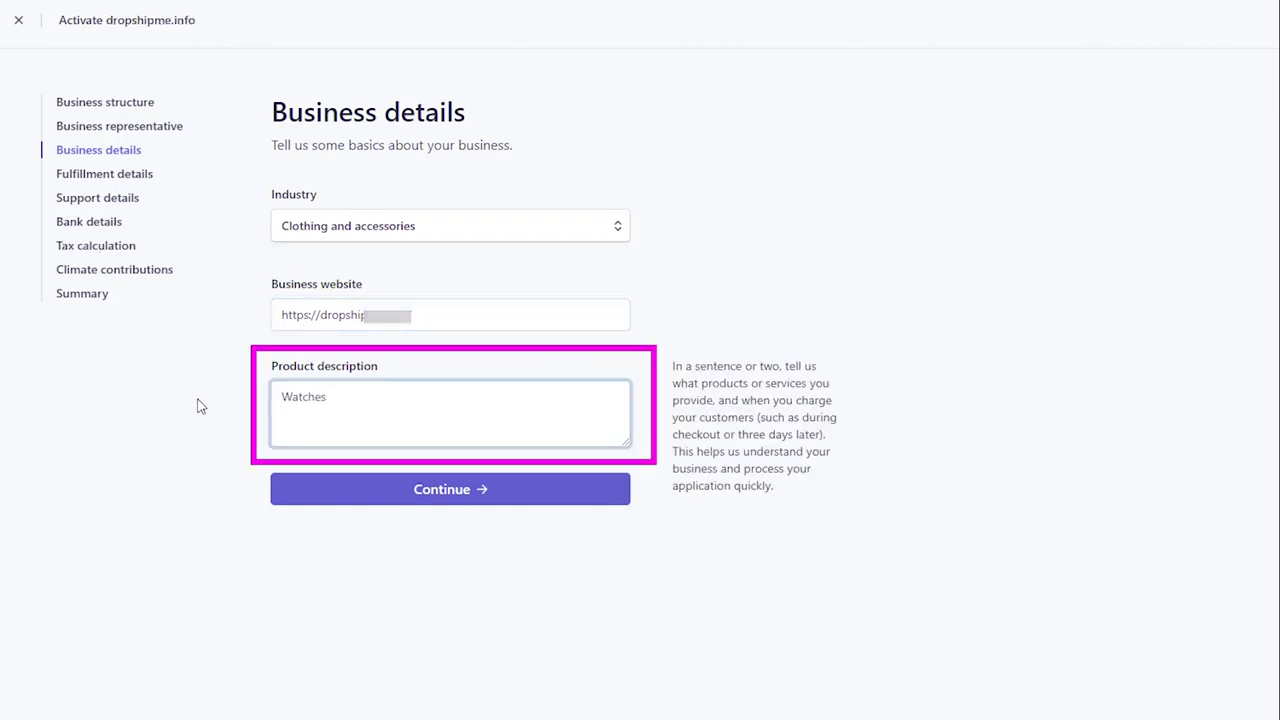
{"action": "key", "text": "Return"}
{"action": "type", "text": "During the checkout"}
- Choose third-party shipping with delivery Within 2 weeks and submit the fulfillment details
{"action": "left_click", "coordinate": [445, 489]}
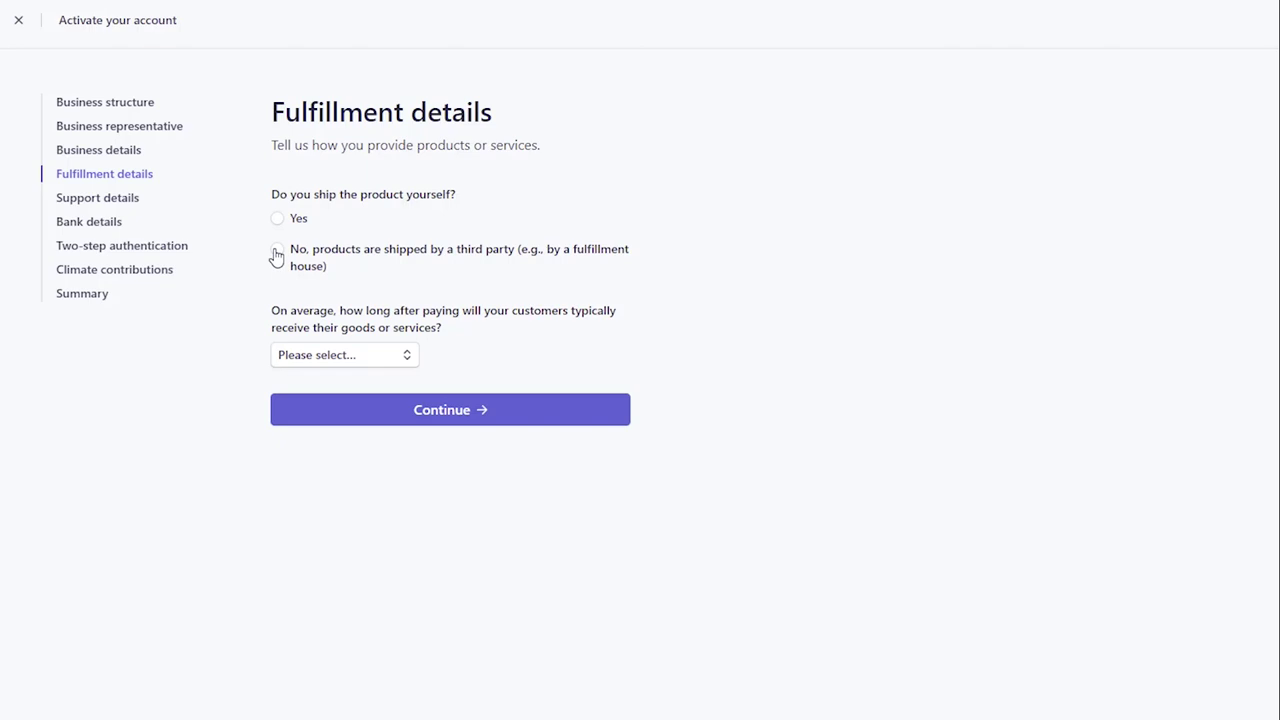
{"action": "left_click", "coordinate": [277, 250]}
{"action": "left_click", "coordinate": [322, 354]}
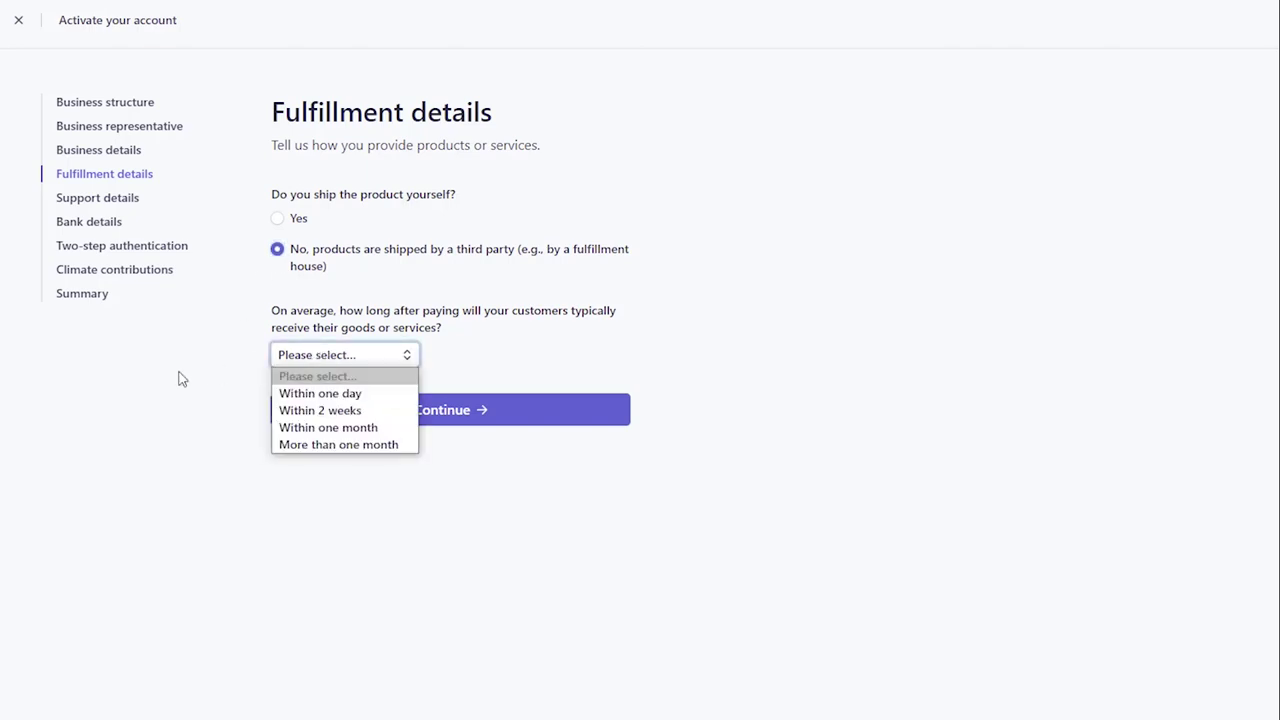
{"action": "left_click", "coordinate": [319, 410]}
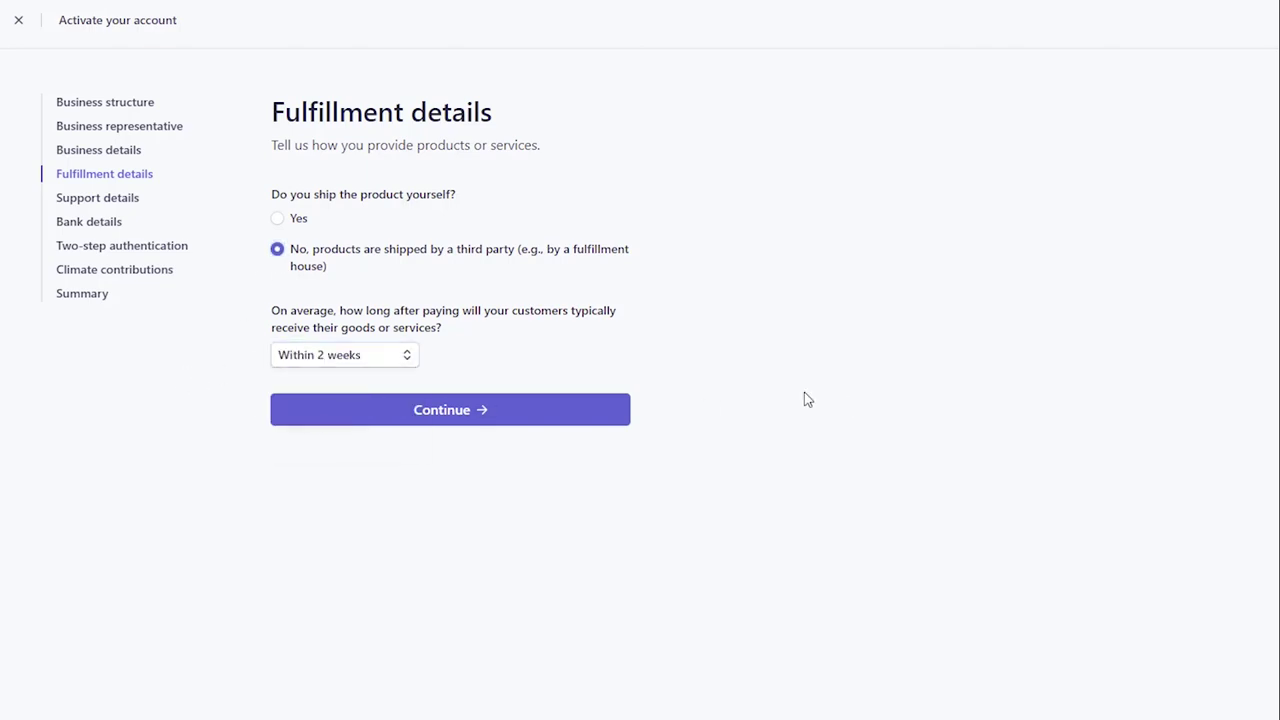
{"action": "left_click", "coordinate": [554, 420]}
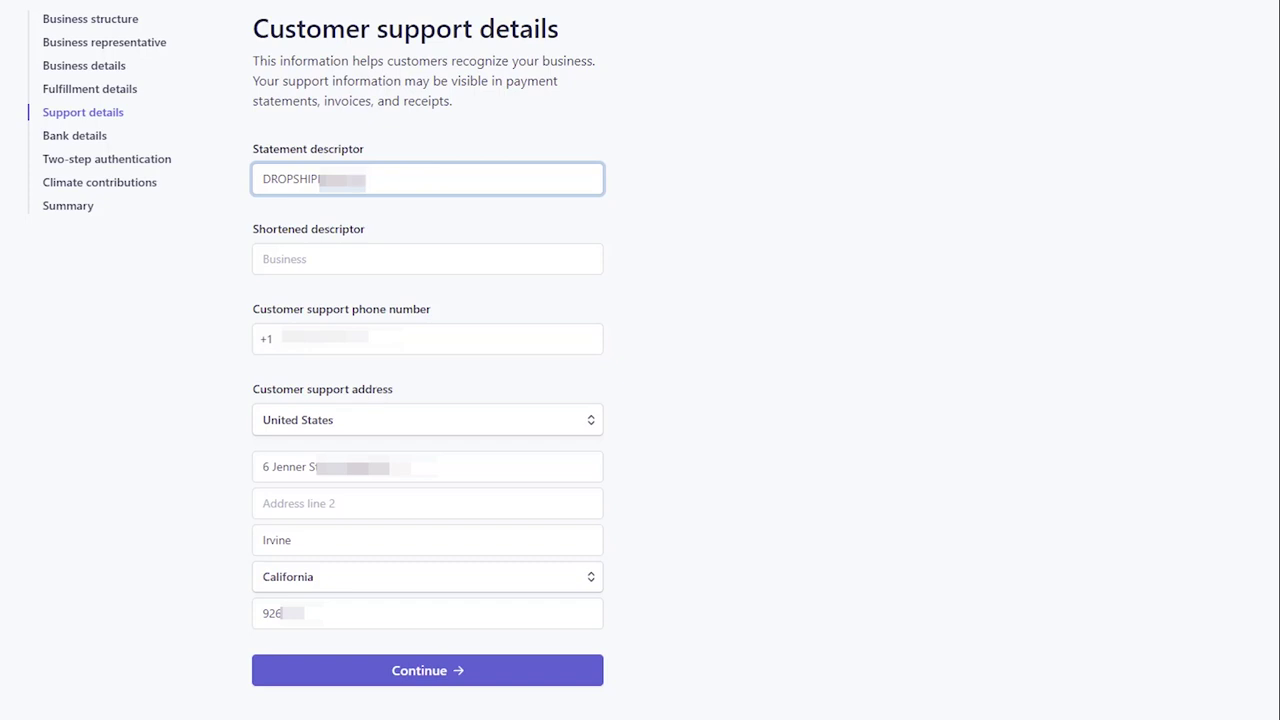
- Enter the customer support phone number, then continue past the payout bank step to the review
{"action": "left_click", "coordinate": [427, 339]}
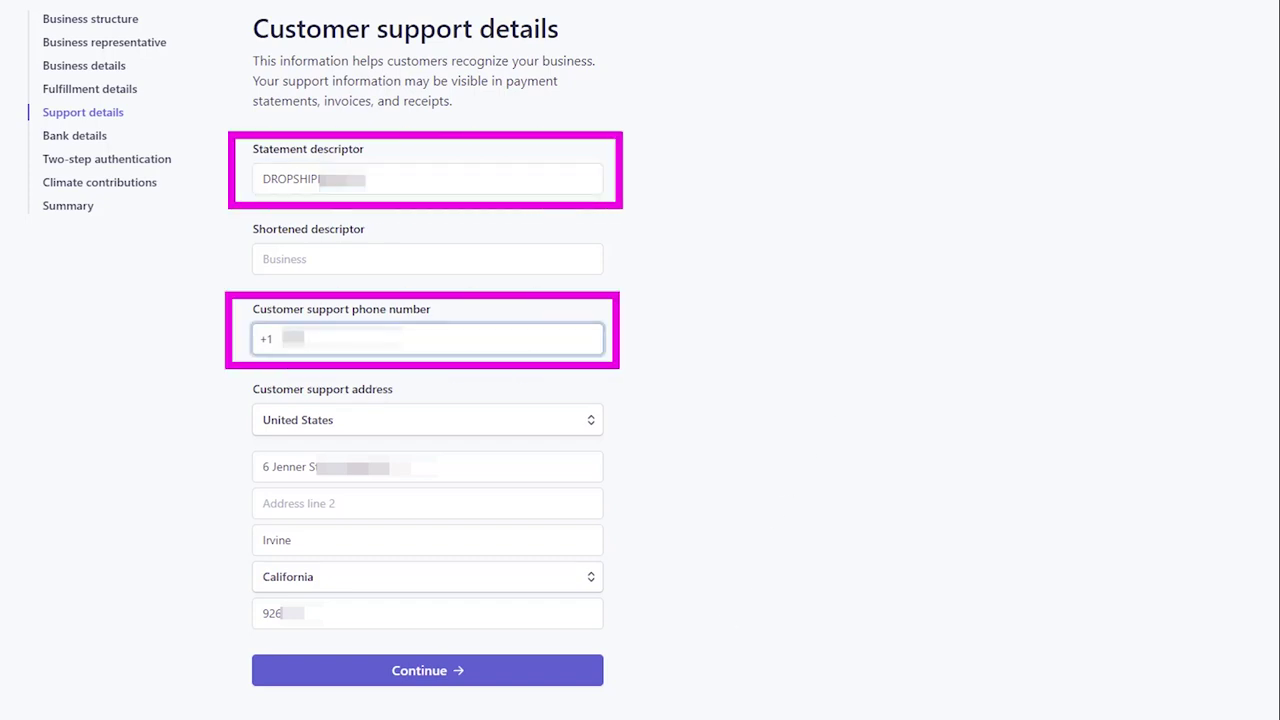
{"action": "type", "text": "55555555"}
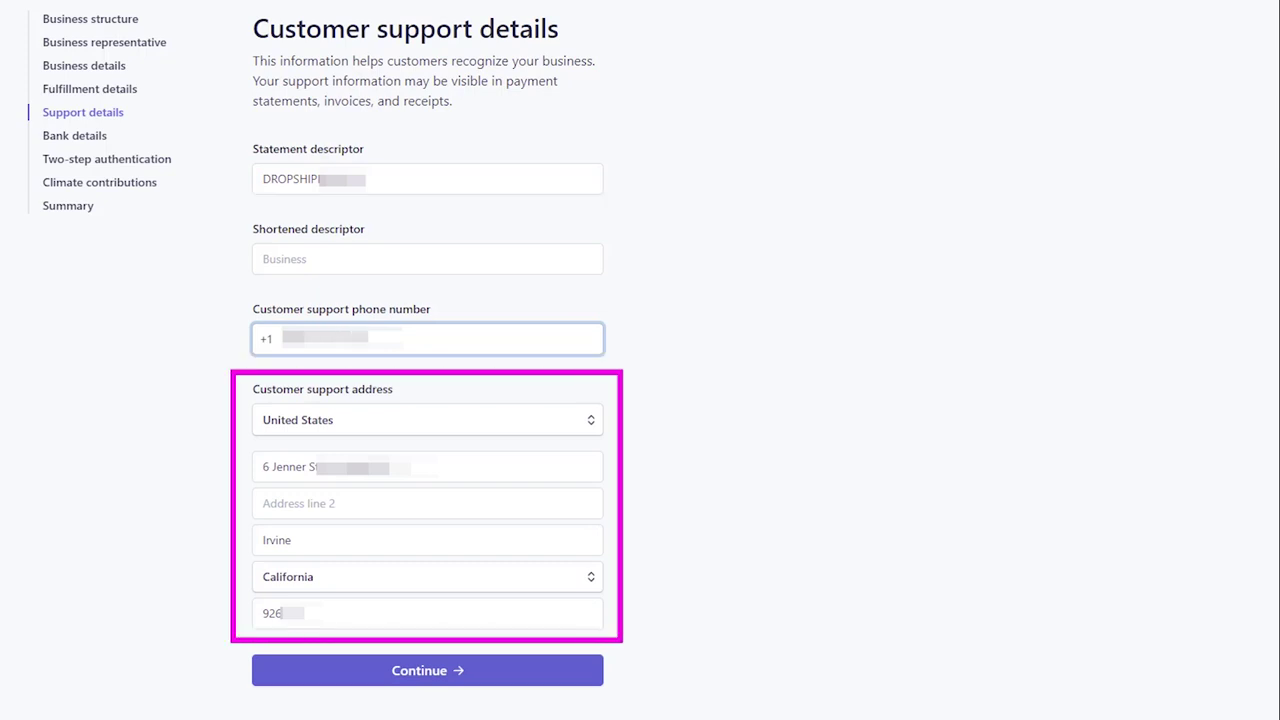
{"action": "left_click", "coordinate": [549, 672]}
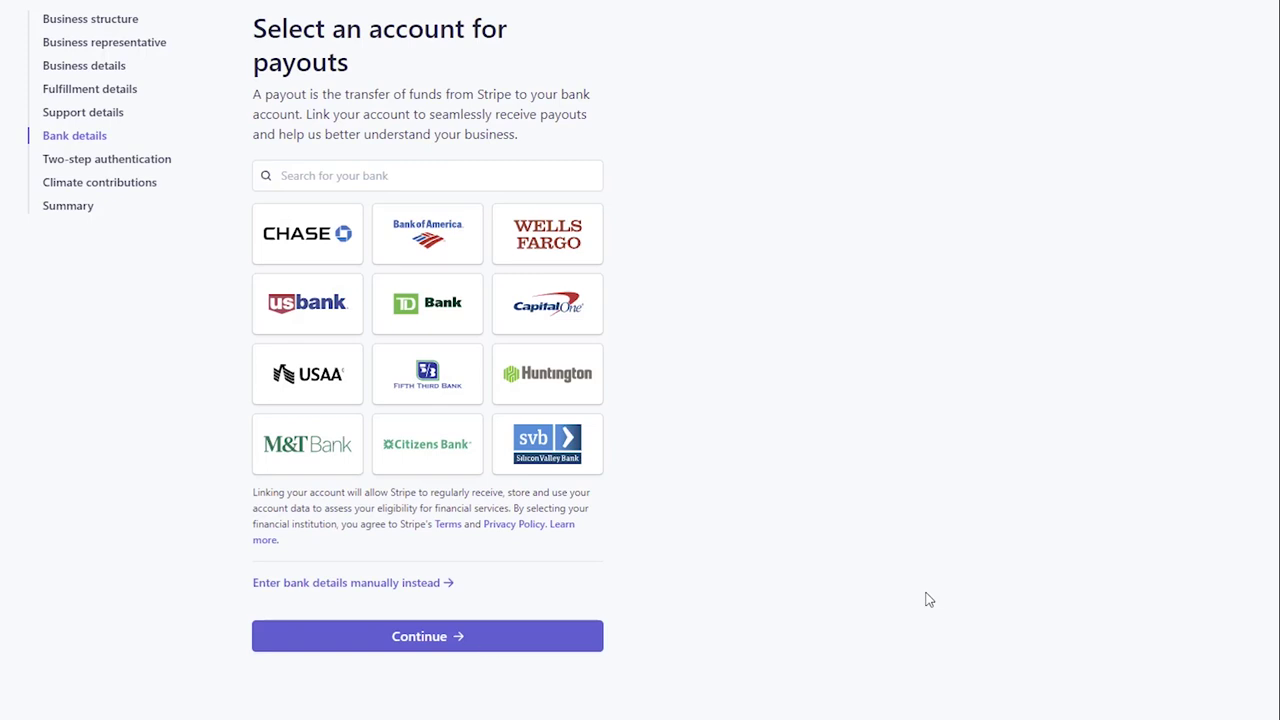
{"action": "left_click", "coordinate": [489, 638]}
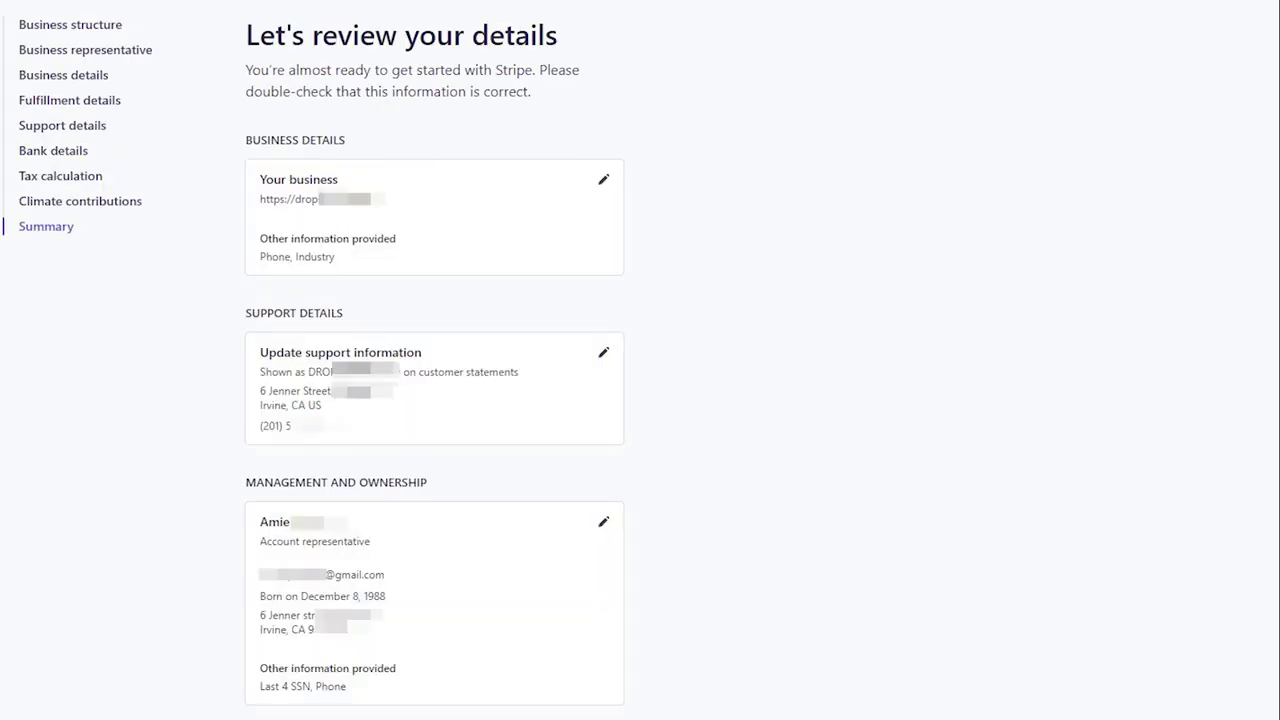
{"action": "scroll", "coordinate": [440, 400], "scroll_direction": "down", "scroll_amount": 5}
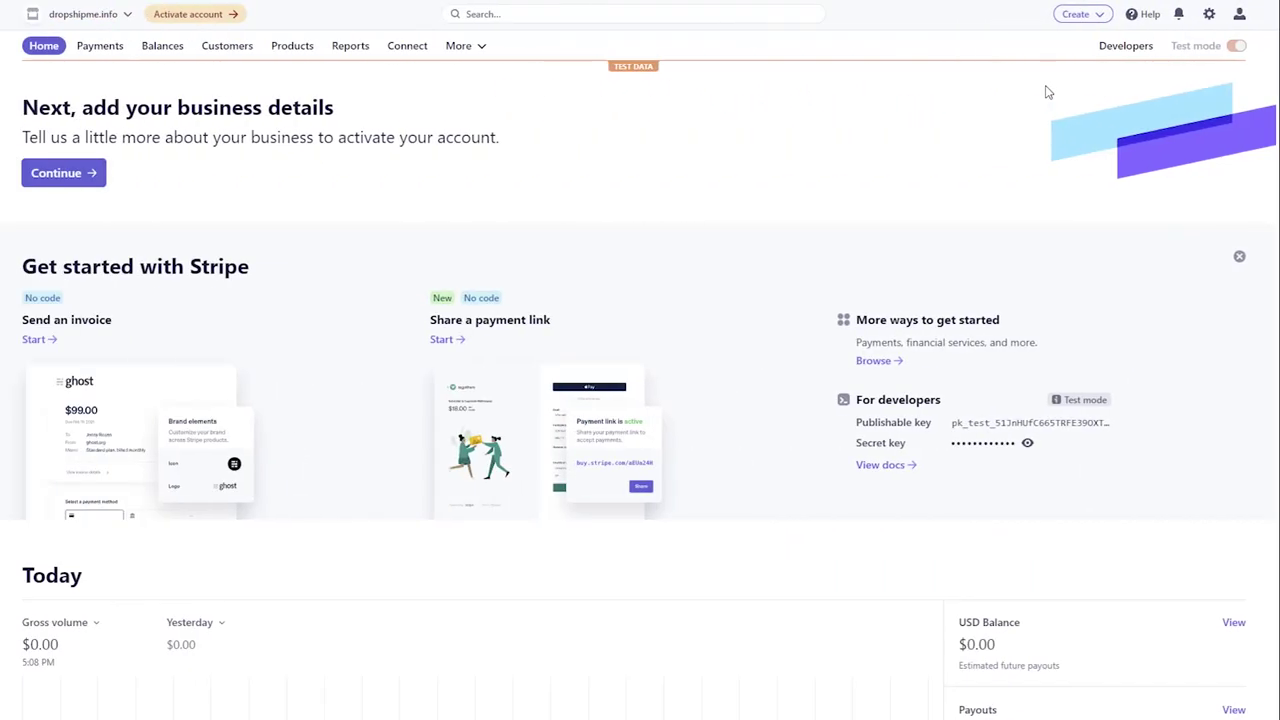
- Go to Developers > API keys and reveal the Secret key's test value
{"action": "left_click", "coordinate": [1117, 52]}
{"action": "left_click", "coordinate": [22, 162]}
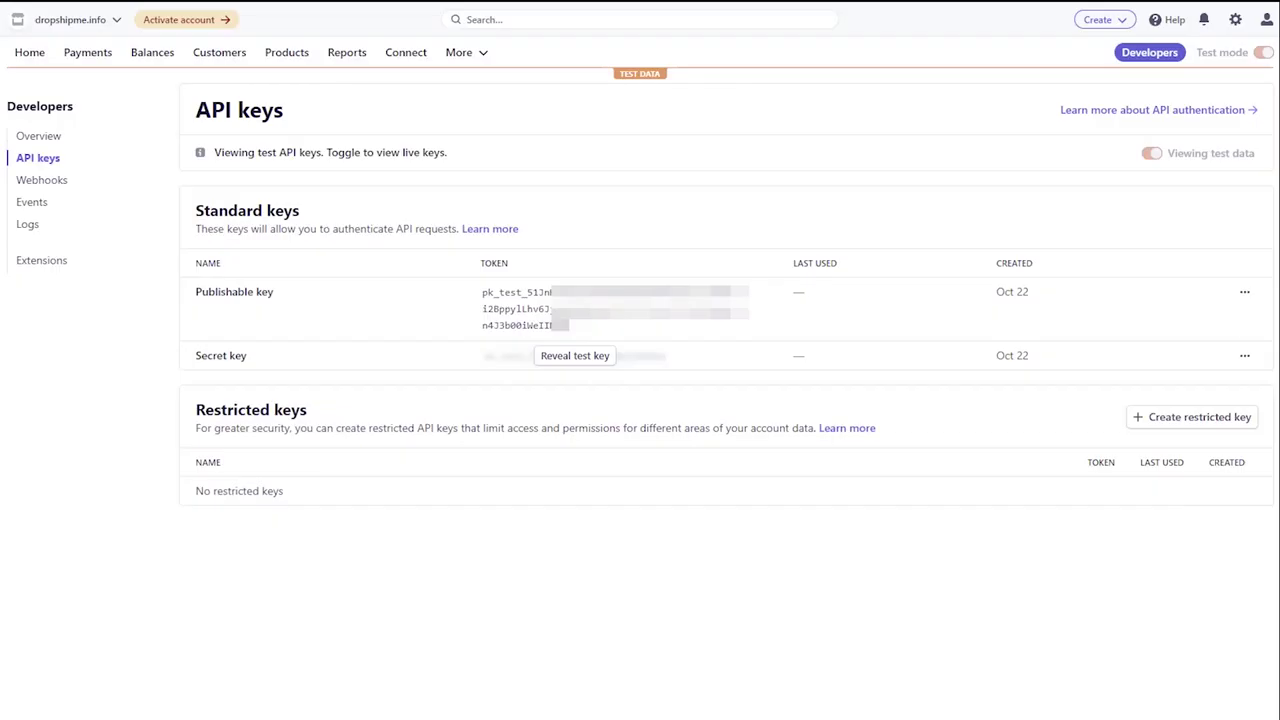
{"action": "left_click", "coordinate": [586, 357]}
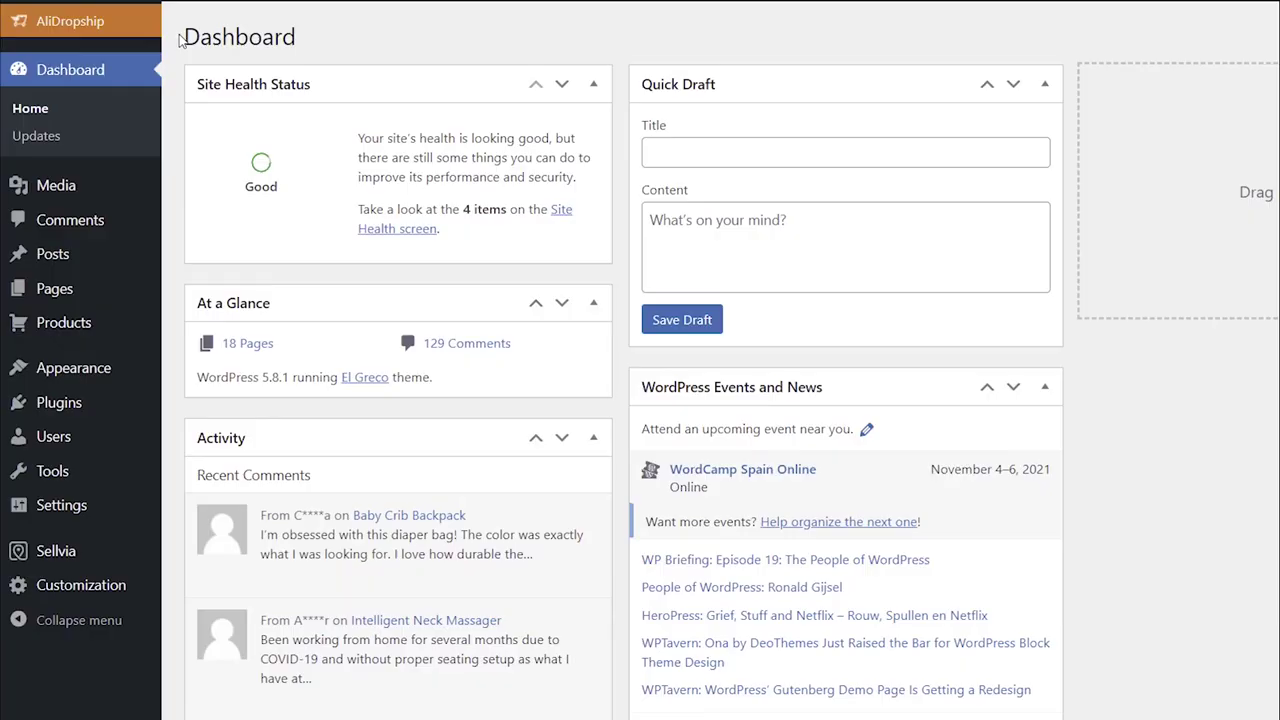
- Go to AliDropship Settings > Payments and keep Stripe selected as the card payment service
{"action": "left_click", "coordinate": [145, 30]}
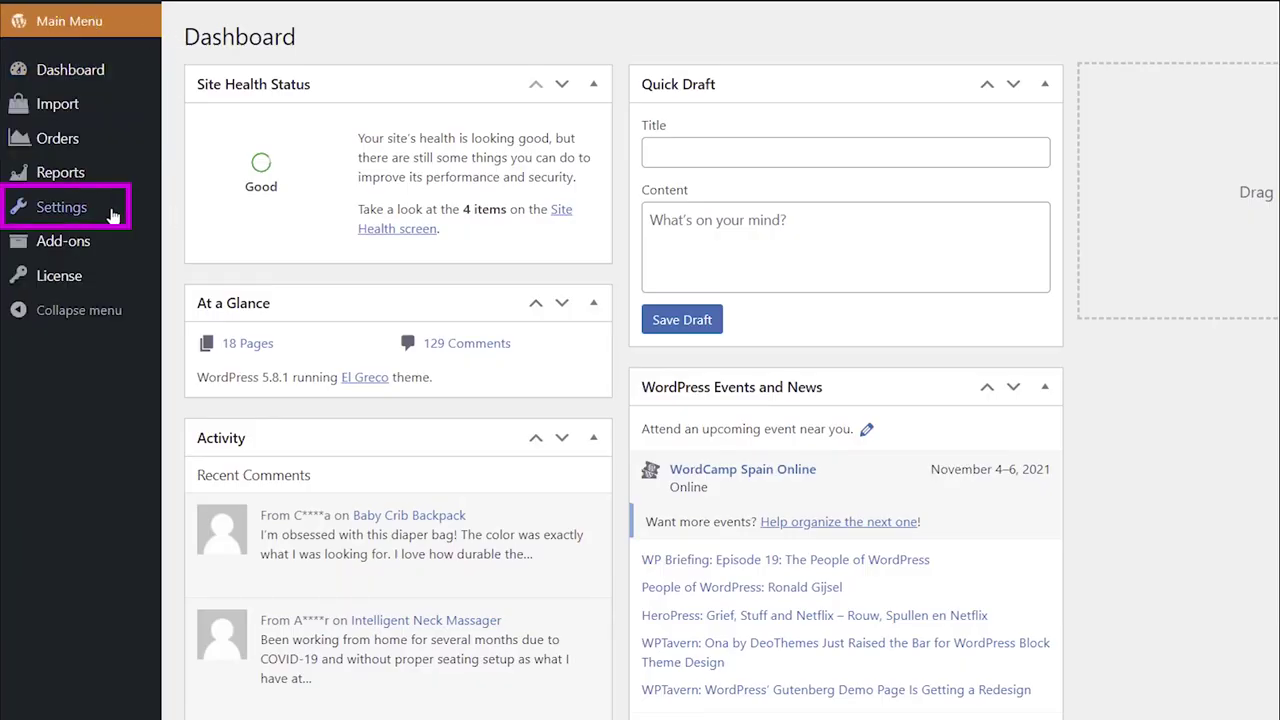
{"action": "mouse_move", "coordinate": [113, 216]}
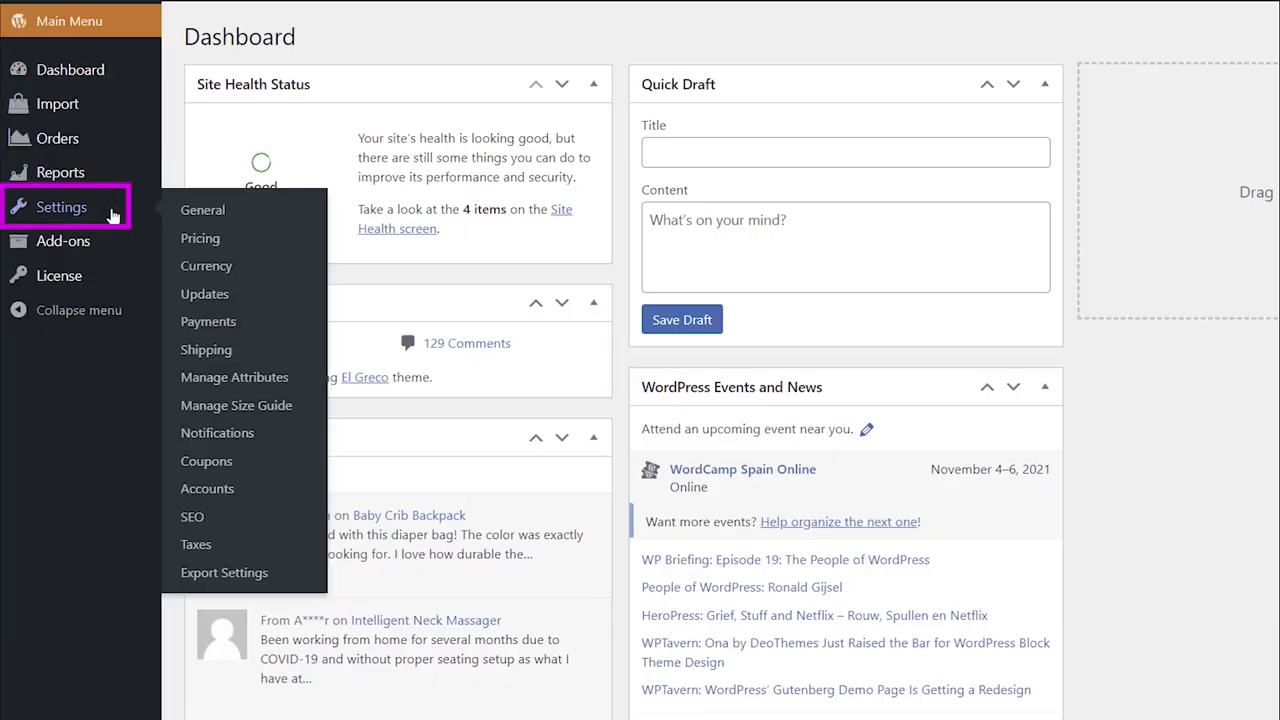
{"action": "left_click", "coordinate": [192, 330]}
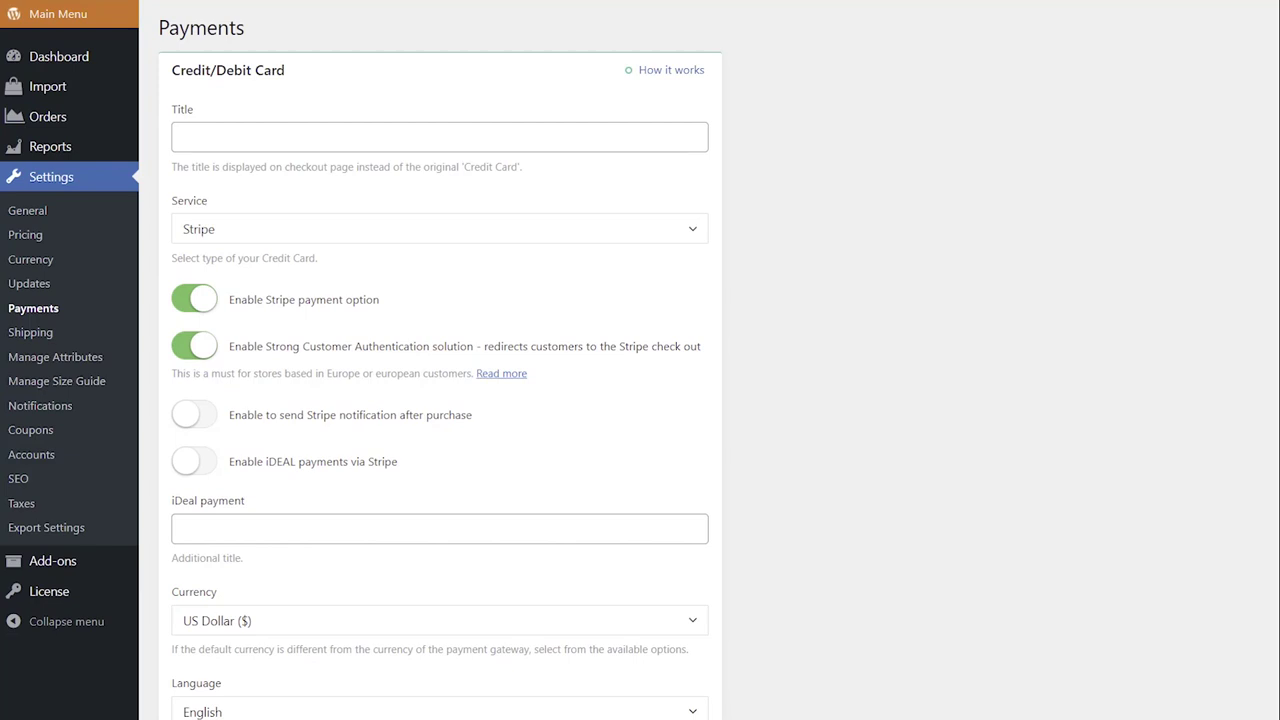
{"action": "left_click", "coordinate": [694, 240]}
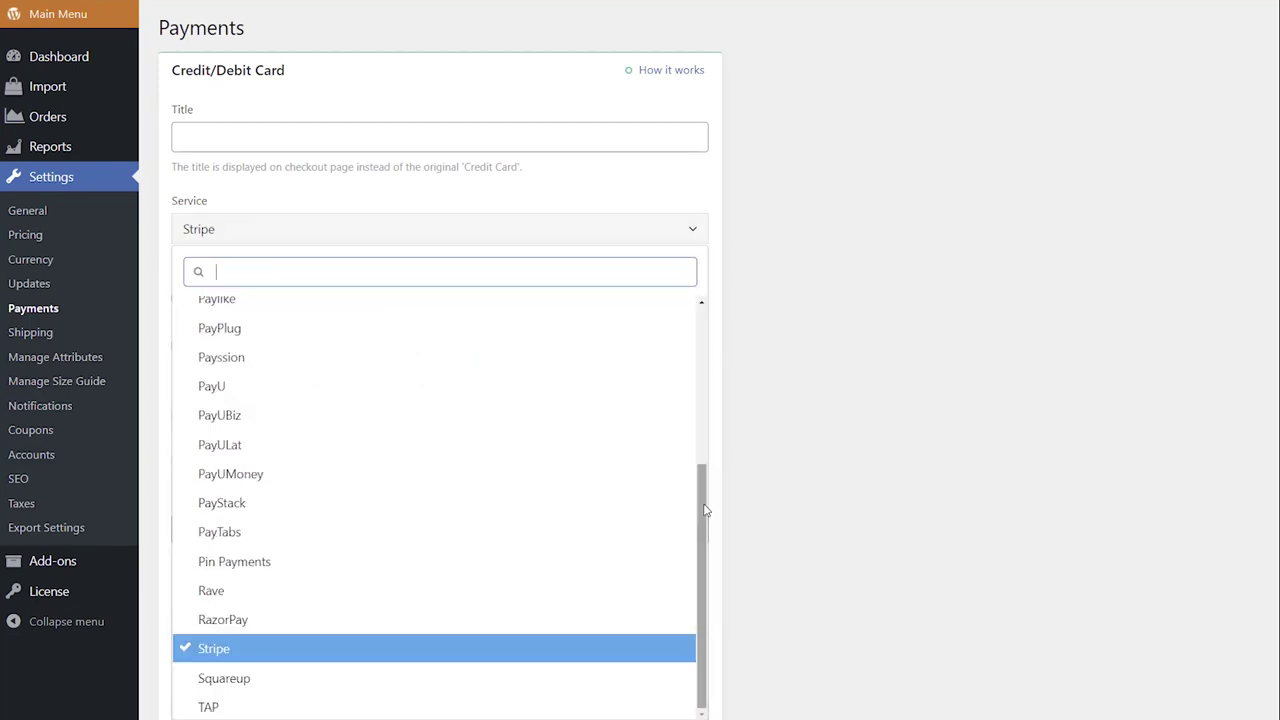
{"action": "left_click", "coordinate": [628, 652]}
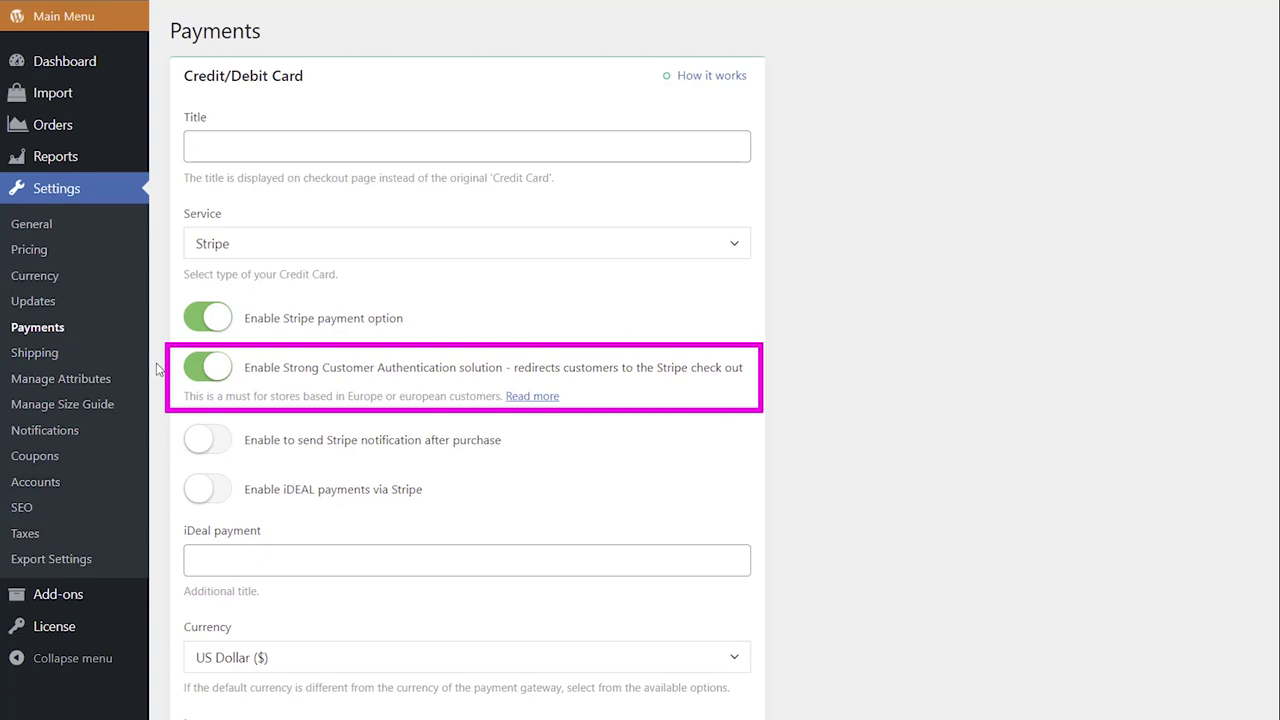
{"action": "left_click", "coordinate": [195, 372]}
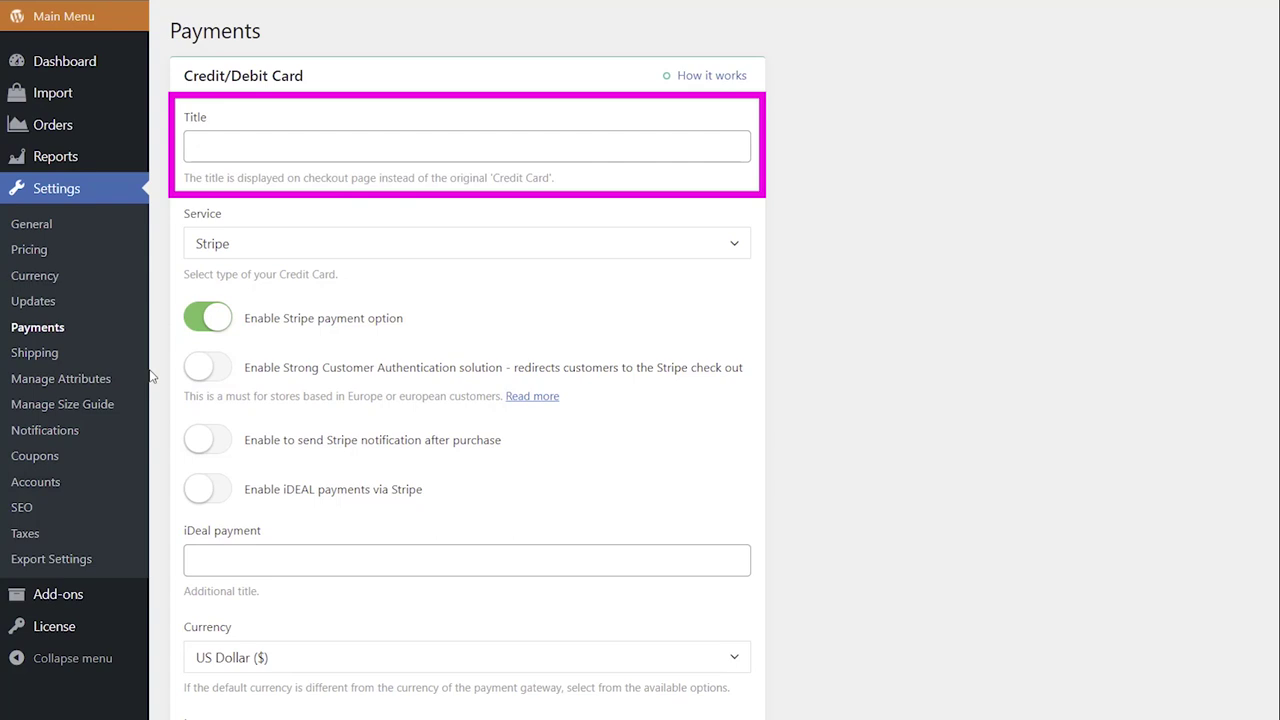
{"action": "scroll", "coordinate": [927, 346], "scroll_direction": "down", "scroll_amount": 3}
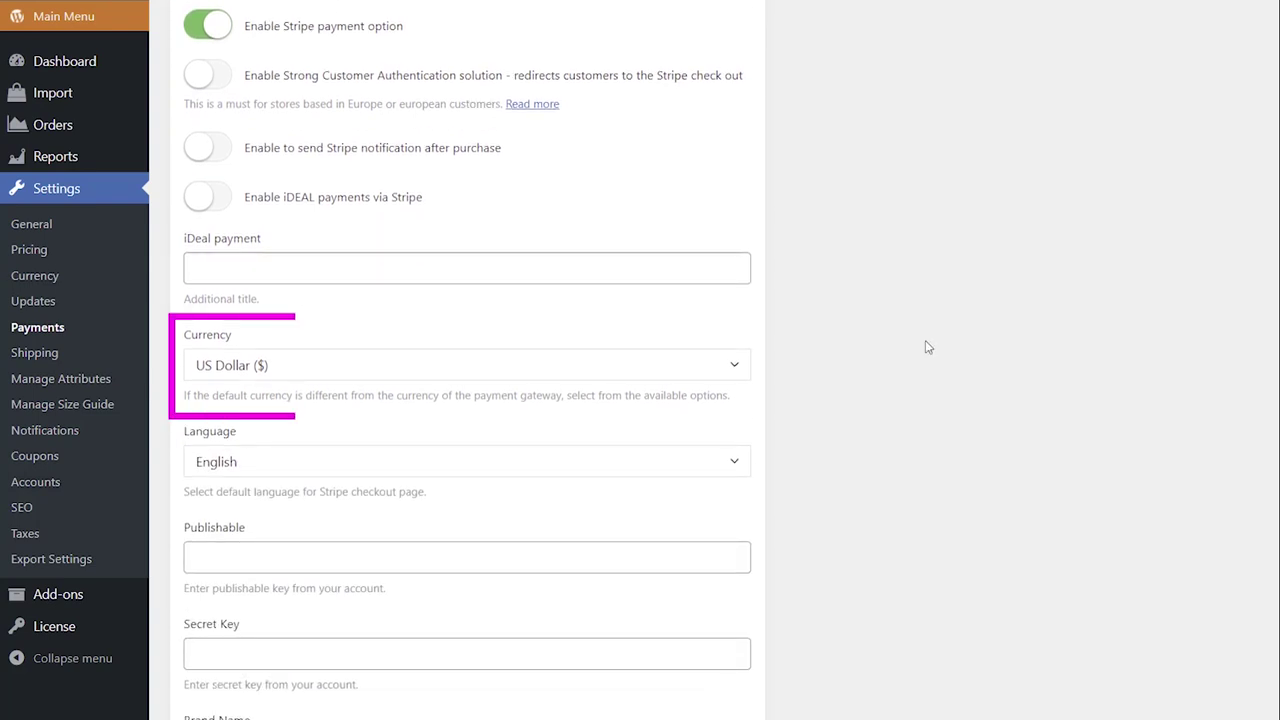
{"action": "left_click", "coordinate": [749, 366]}
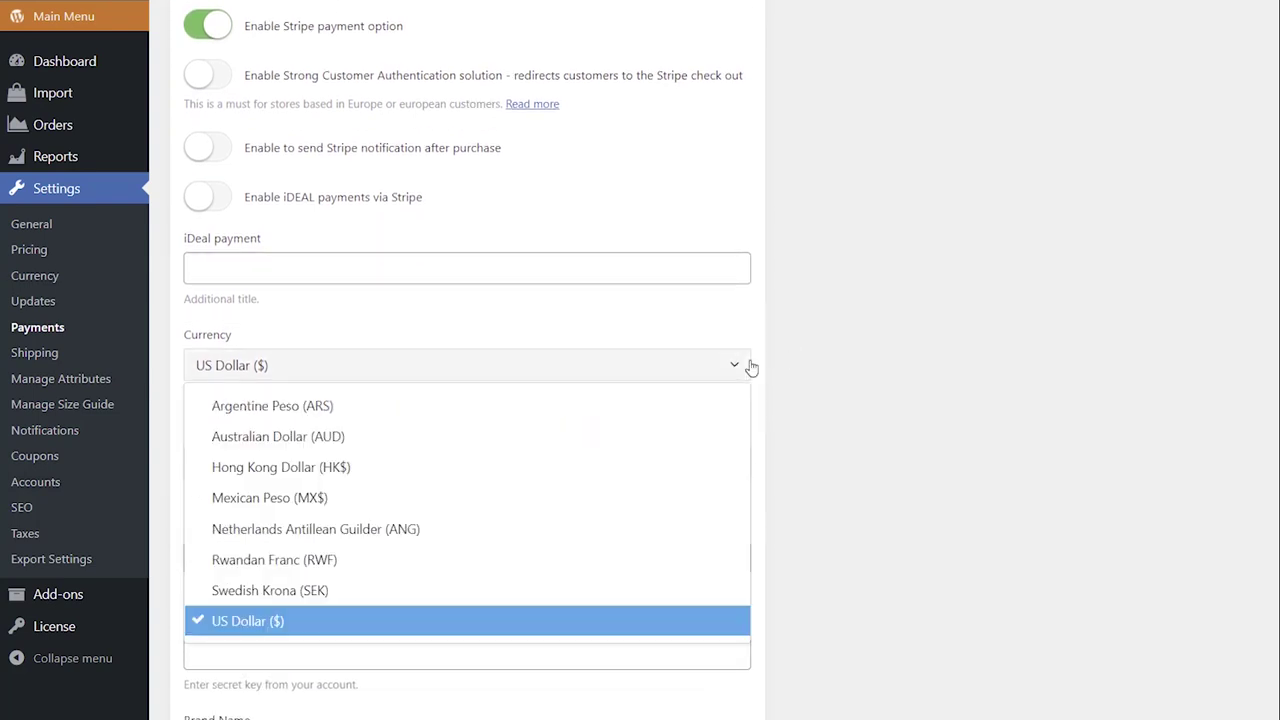
{"action": "left_click", "coordinate": [703, 624]}
{"action": "scroll", "coordinate": [855, 460], "scroll_direction": "down", "scroll_amount": 1}
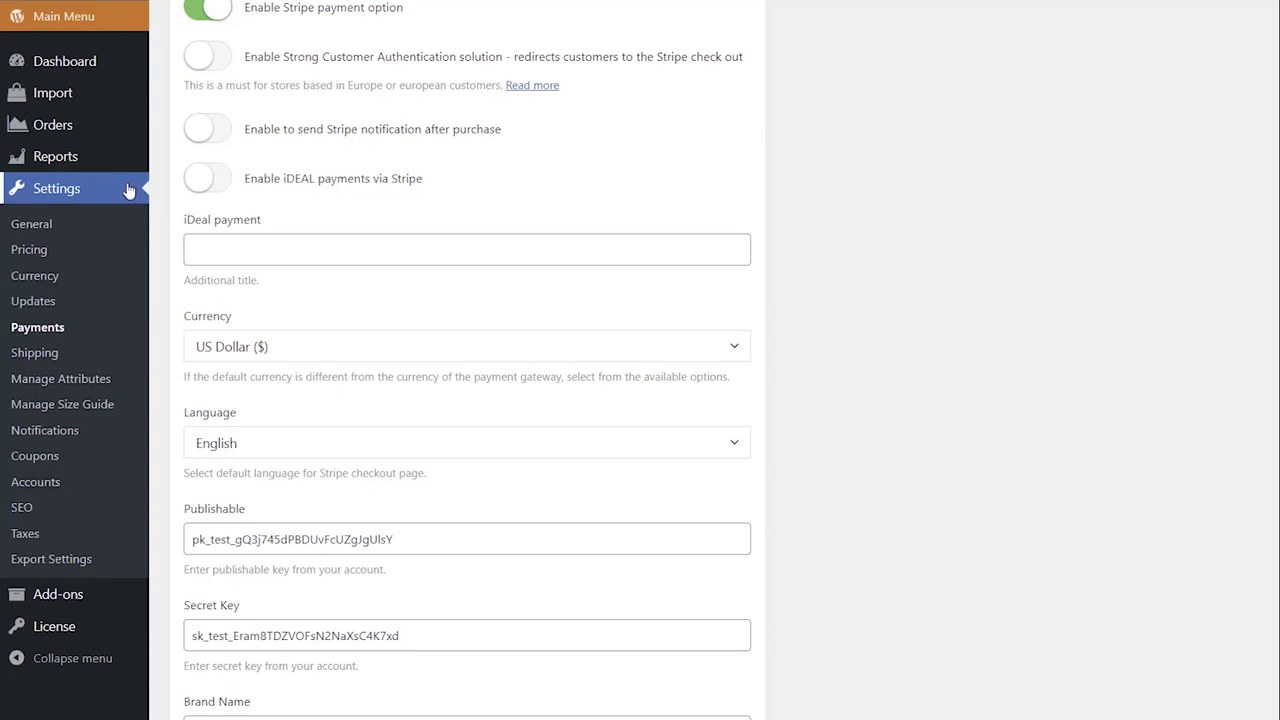
- In Currency settings, tick Argentine Peso and Australian Dollar as additional currencies and save
{"action": "left_click", "coordinate": [102, 285]}
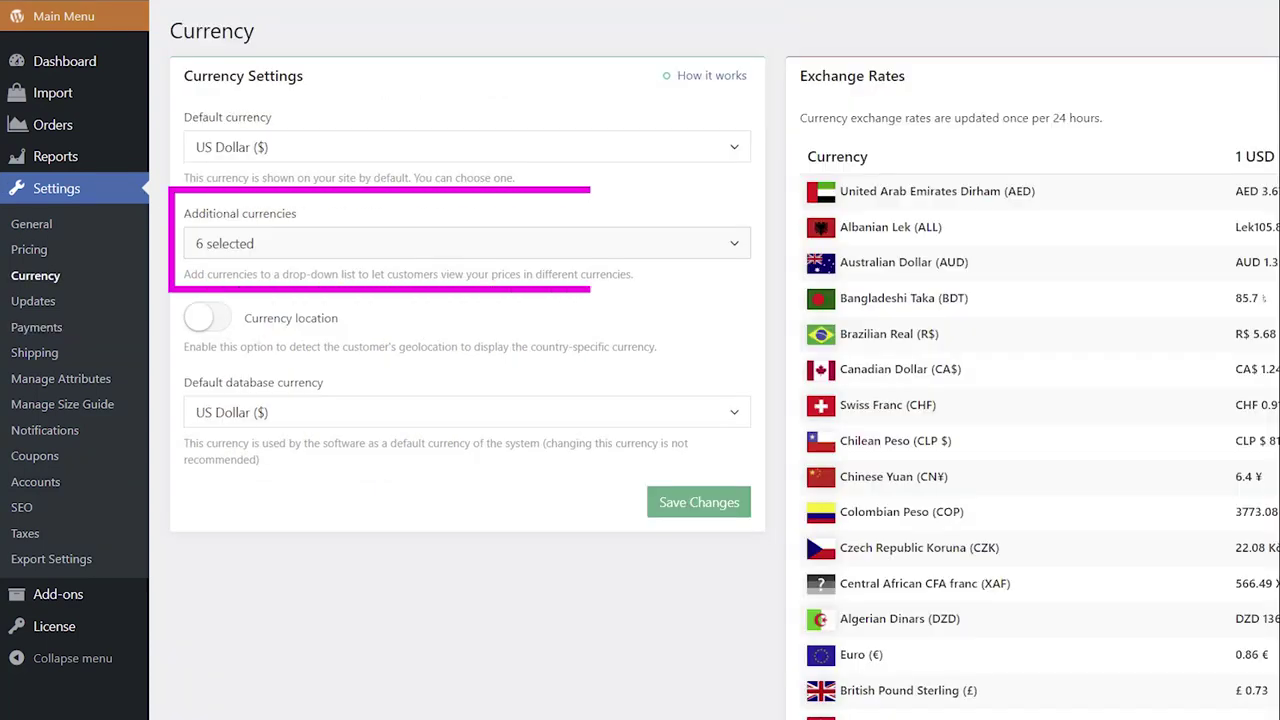
{"action": "left_click", "coordinate": [743, 247]}
{"action": "scroll", "coordinate": [745, 285], "scroll_direction": "down", "scroll_amount": 3}
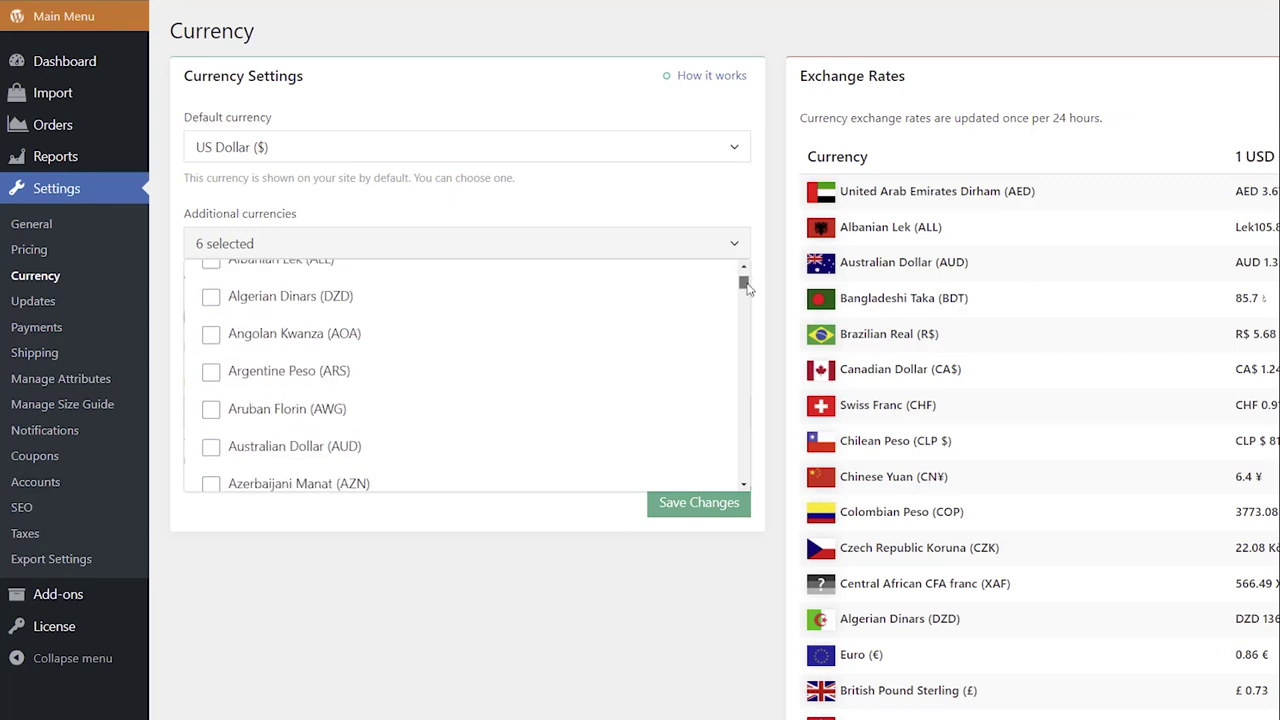
{"action": "left_click", "coordinate": [277, 329]}
{"action": "left_click", "coordinate": [277, 404]}
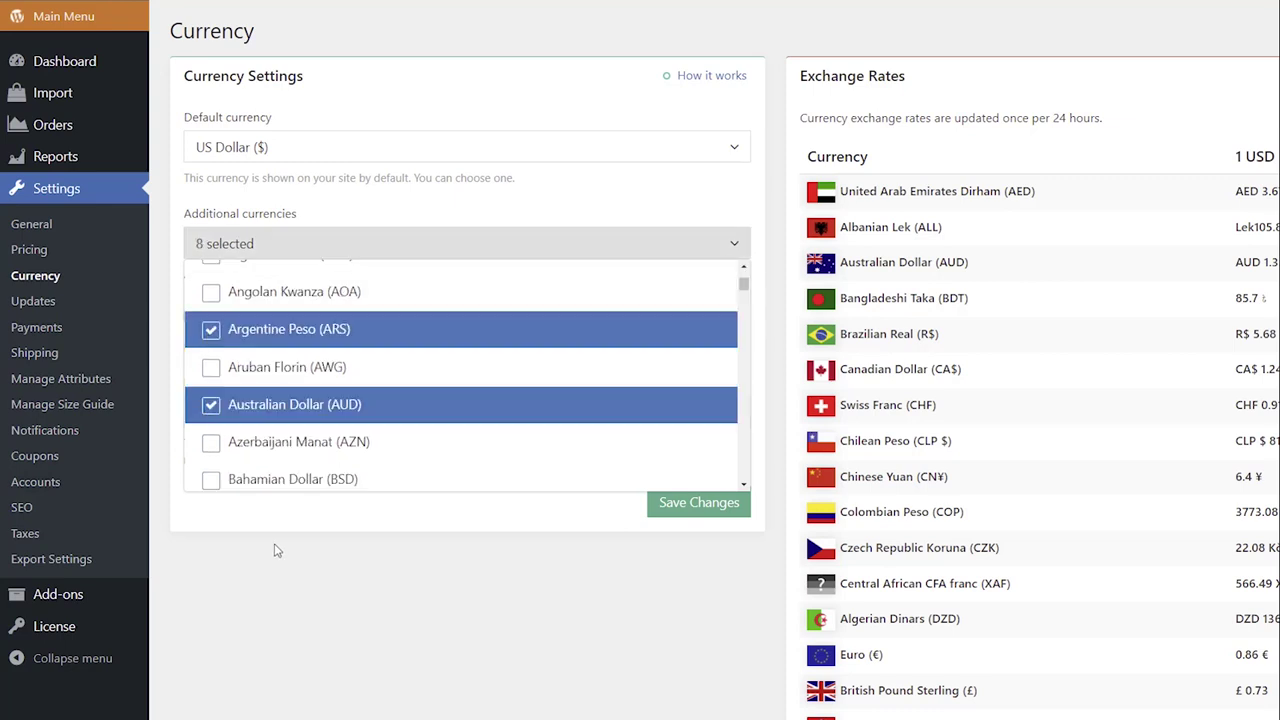
{"action": "left_click", "coordinate": [772, 290]}
{"action": "left_click", "coordinate": [706, 515]}
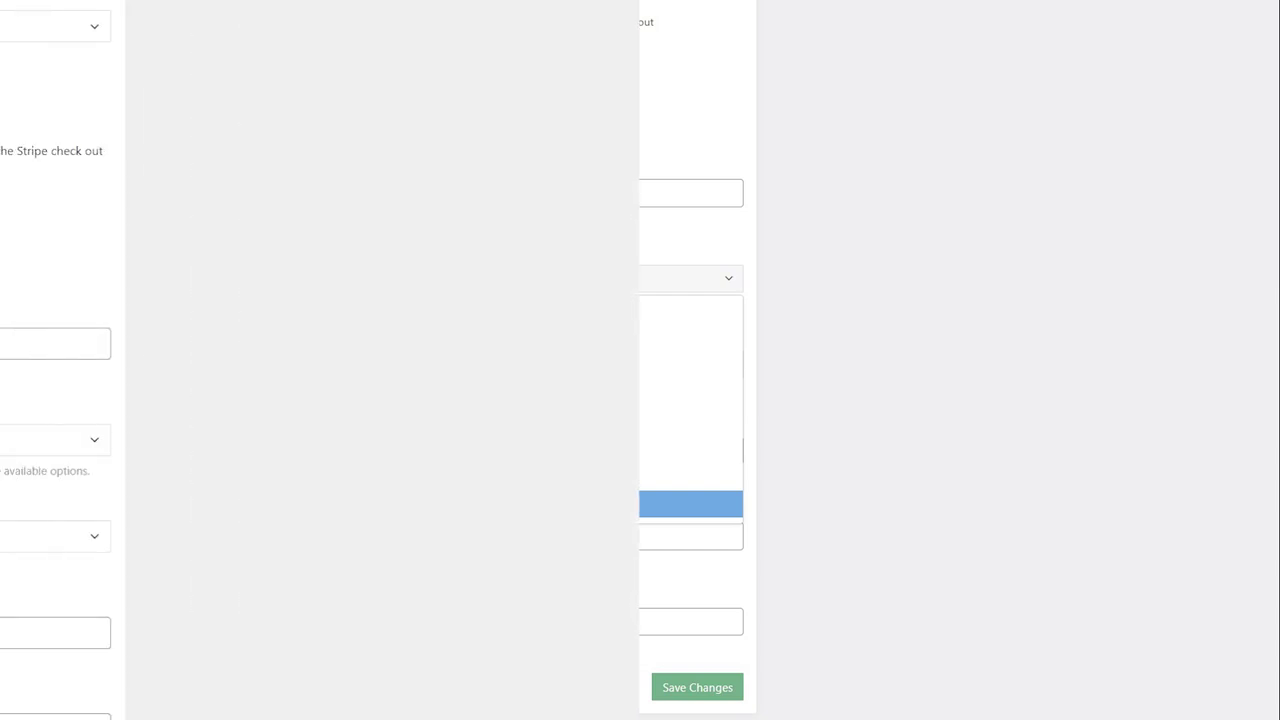
{"action": "scroll", "coordinate": [467, 400], "scroll_direction": "down", "scroll_amount": 2}
{"action": "scroll", "coordinate": [1190, 288], "scroll_direction": "down", "scroll_amount": 2}
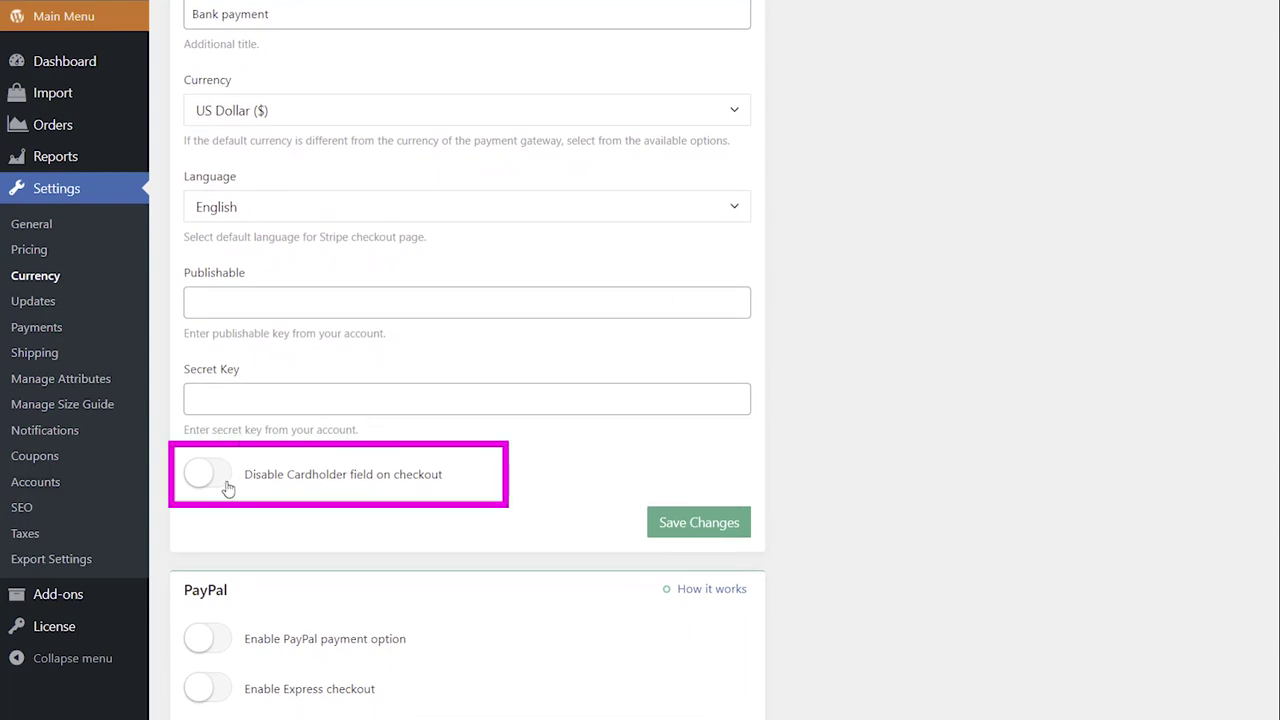
- Hide the cardholder field and paste the Stripe test publishable key into the Publishable field
{"action": "left_click", "coordinate": [205, 476]}
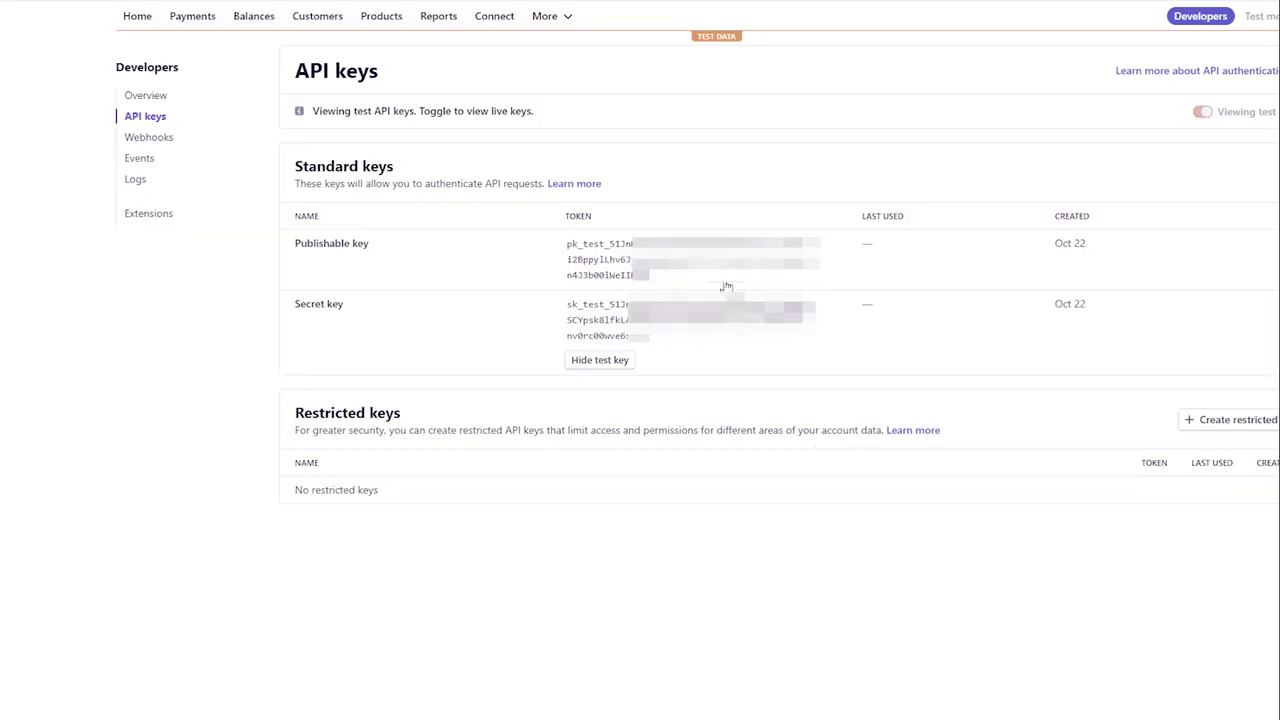
{"action": "left_click", "coordinate": [718, 278]}
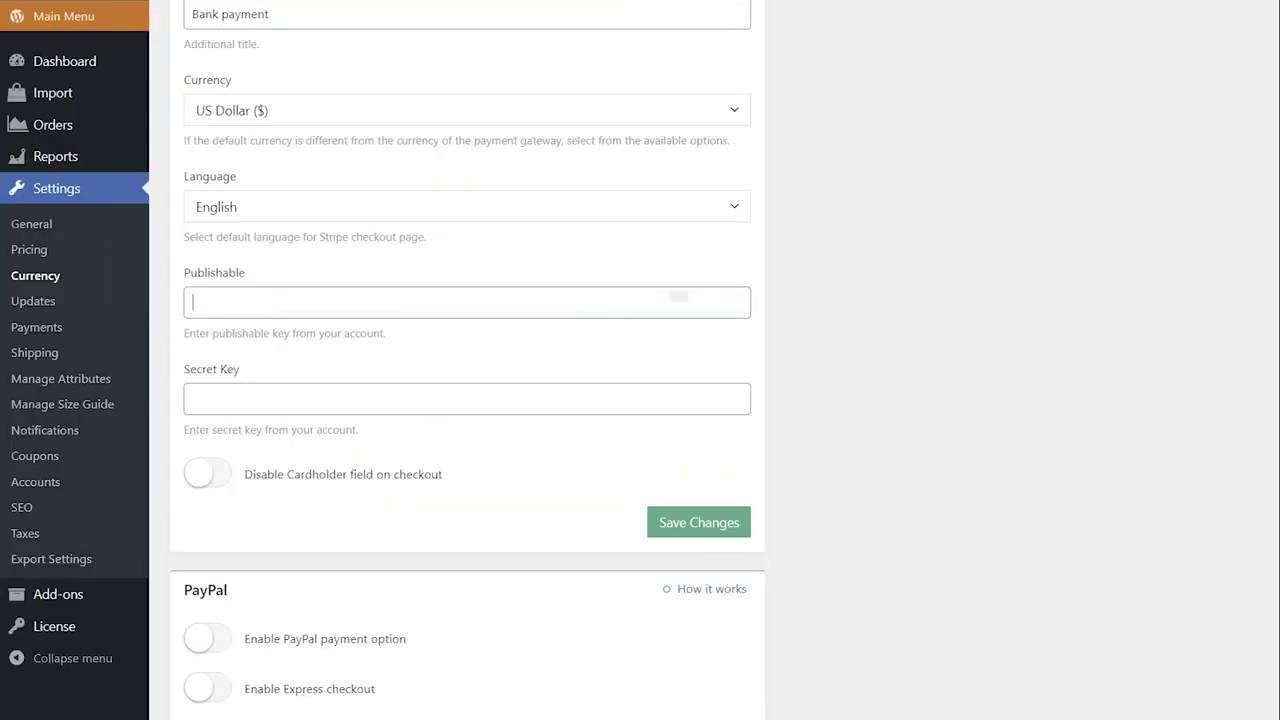
{"action": "right_click", "coordinate": [675, 305]}
{"action": "left_click", "coordinate": [709, 422]}
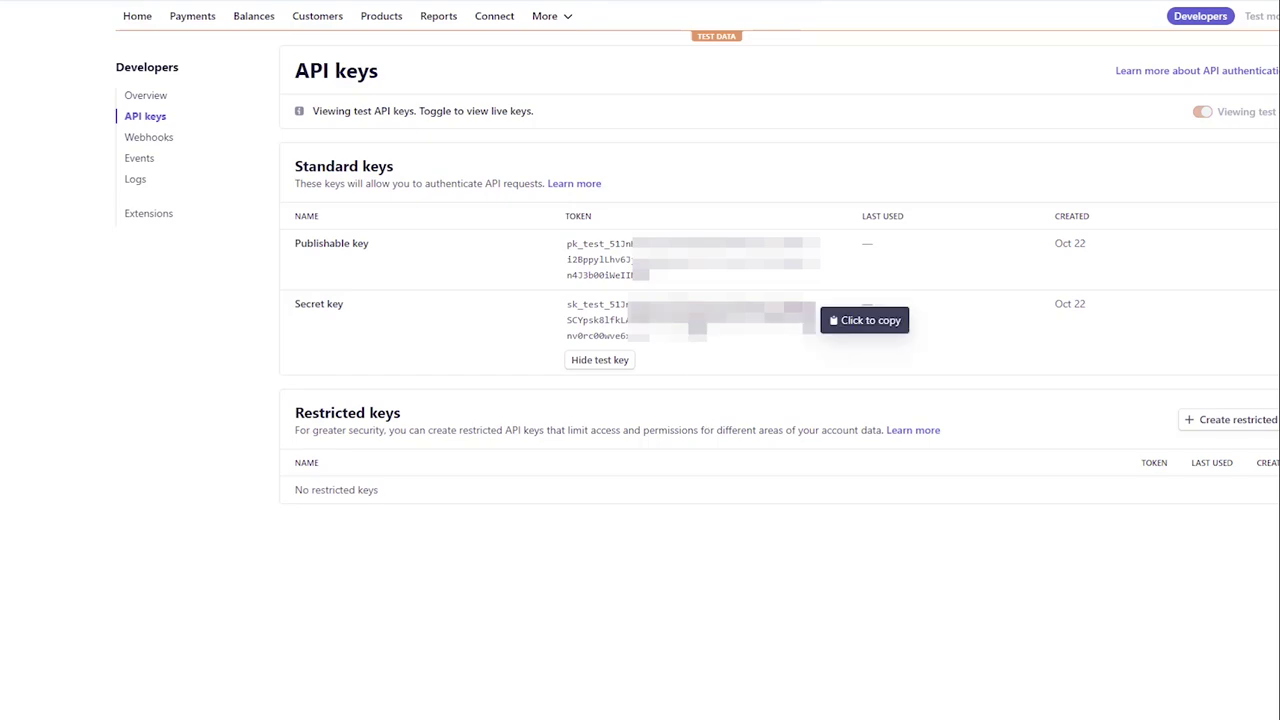
- Paste the Stripe test secret key into the Secret Key field
{"action": "left_click", "coordinate": [697, 332]}
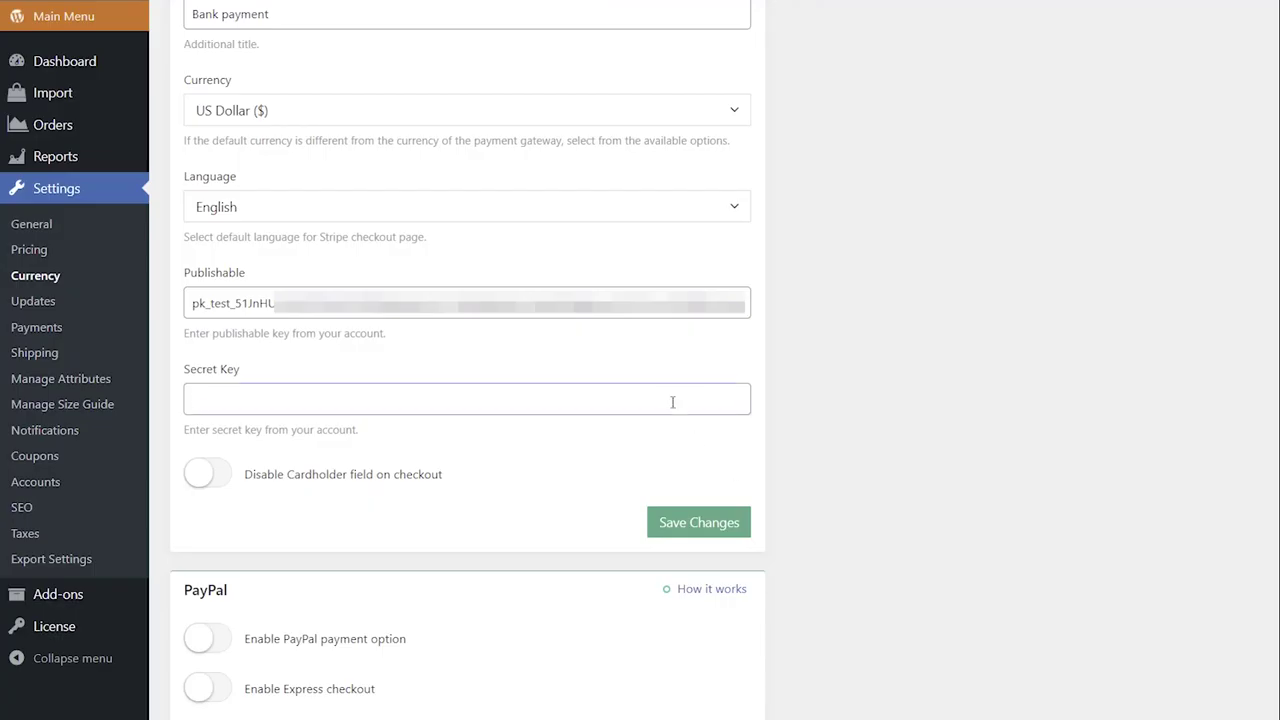
{"action": "right_click", "coordinate": [672, 402]}
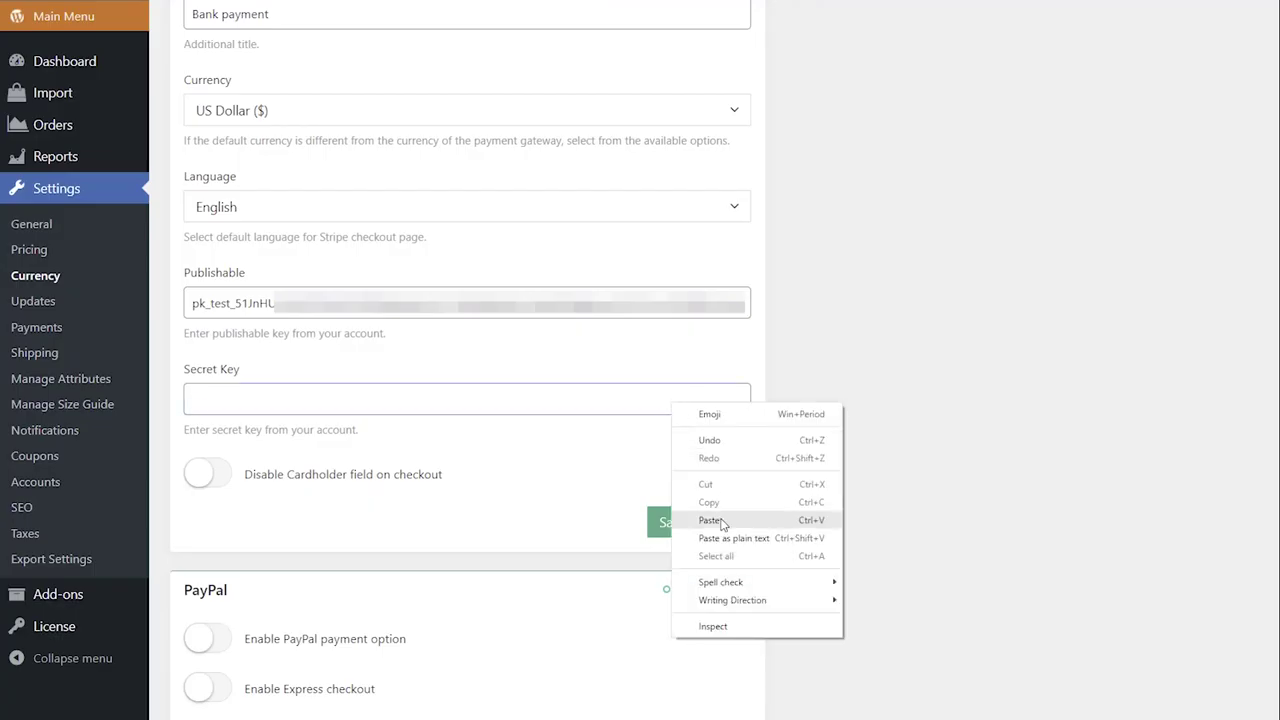
{"action": "left_click", "coordinate": [711, 520]}
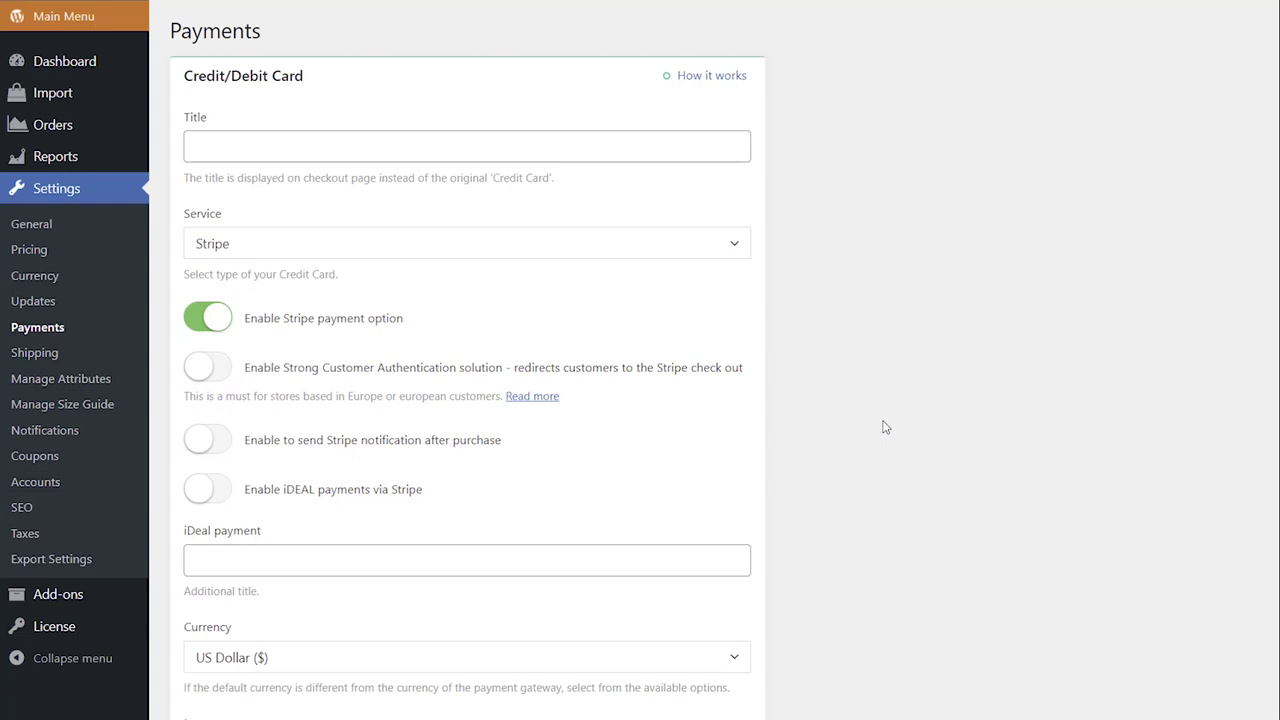
- Enable Strong Customer Authentication redirects and keep English as the Stripe checkout language
{"action": "left_click", "coordinate": [224, 376]}
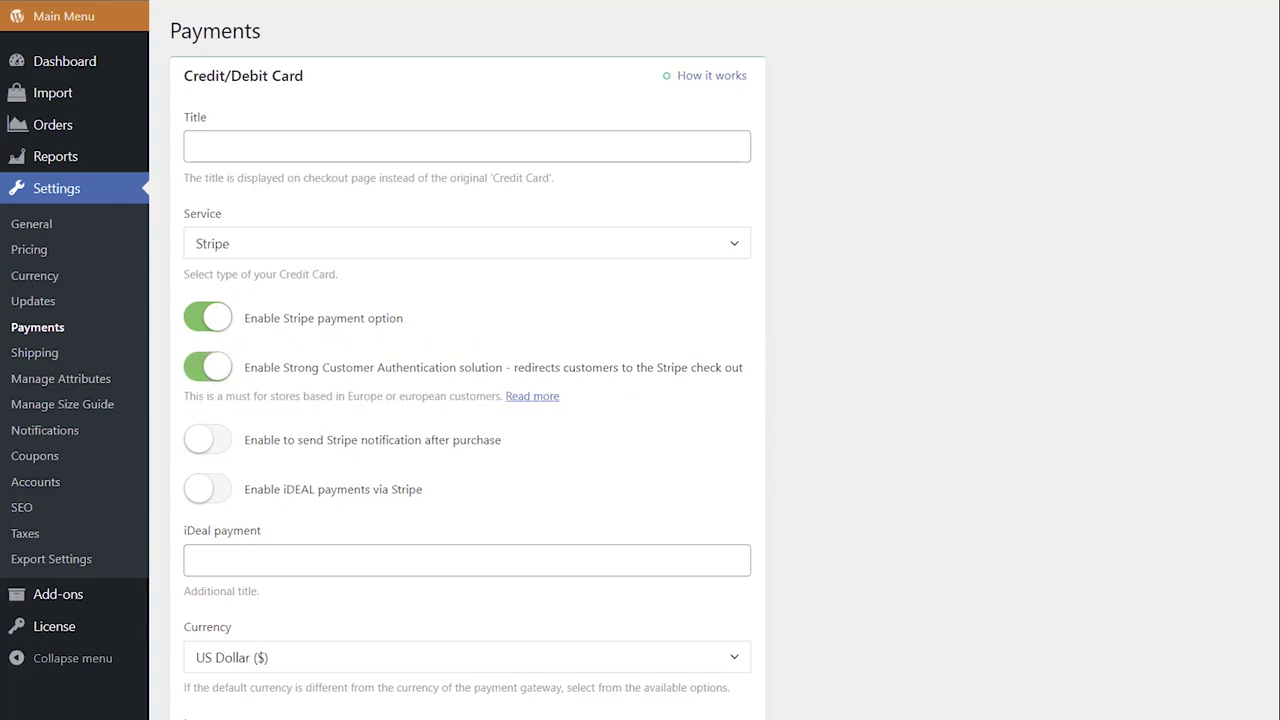
{"action": "scroll", "coordinate": [1211, 420], "scroll_direction": "down", "scroll_amount": 1}
{"action": "scroll", "coordinate": [468, 357], "scroll_direction": "down", "scroll_amount": 6}
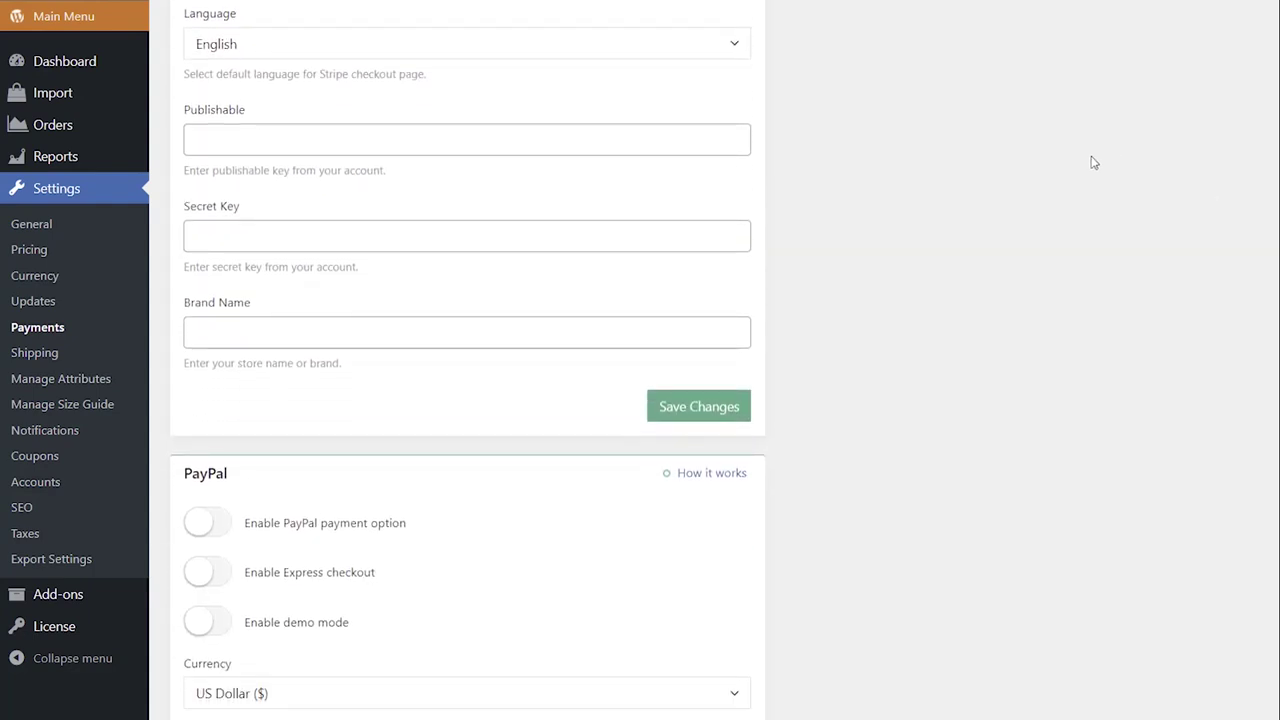
{"action": "left_click", "coordinate": [743, 62]}
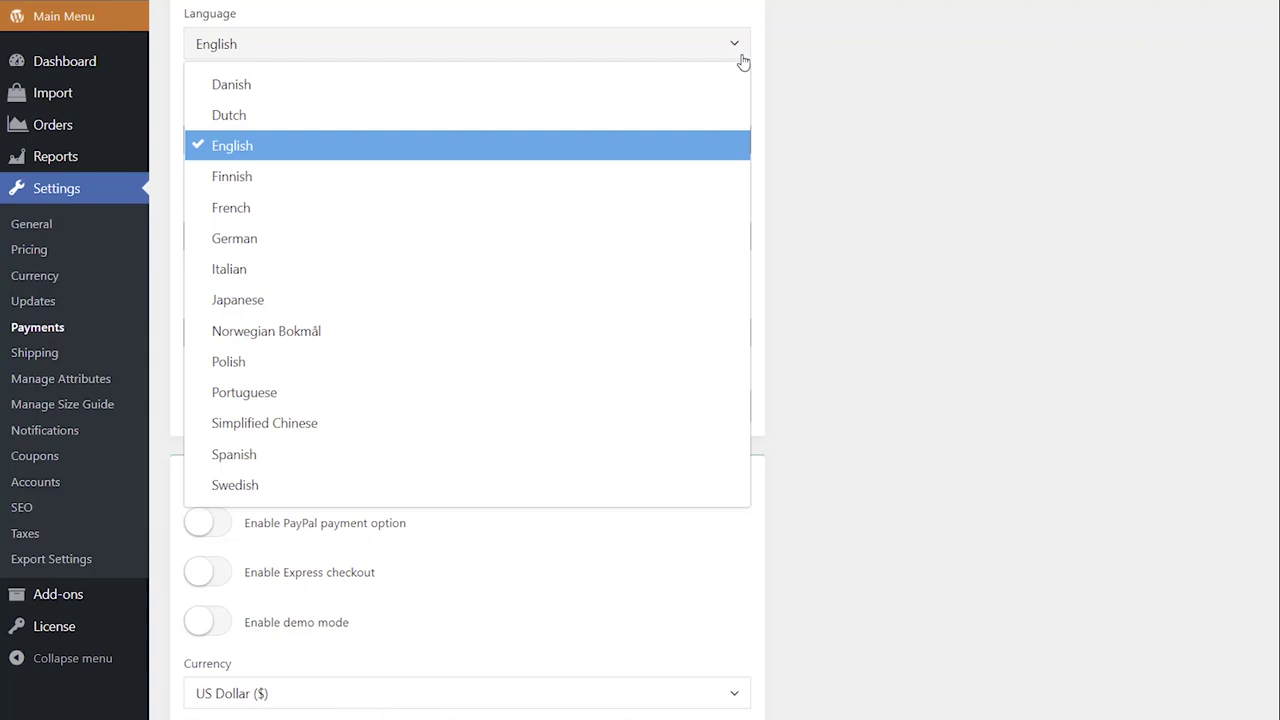
{"action": "left_click", "coordinate": [729, 143]}
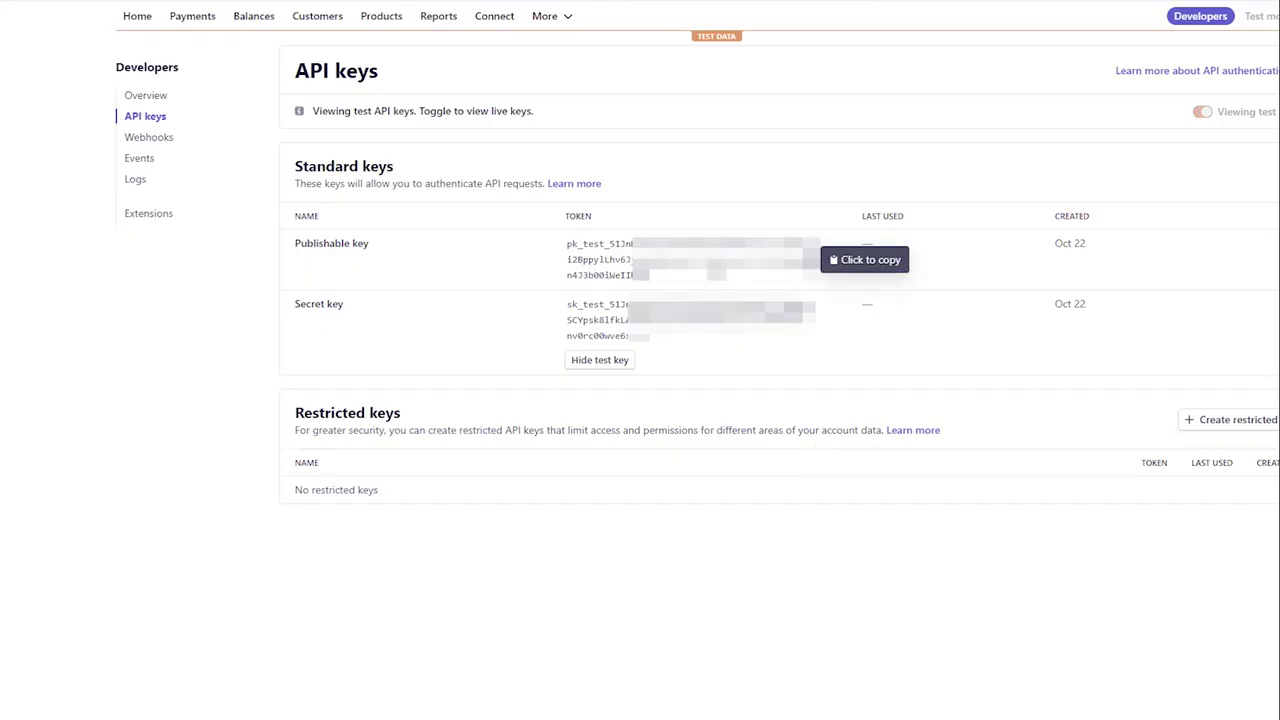
- Paste the Stripe test publishable and secret keys, and enter brand name 'DropshipInfo'
{"action": "left_click", "coordinate": [716, 278]}
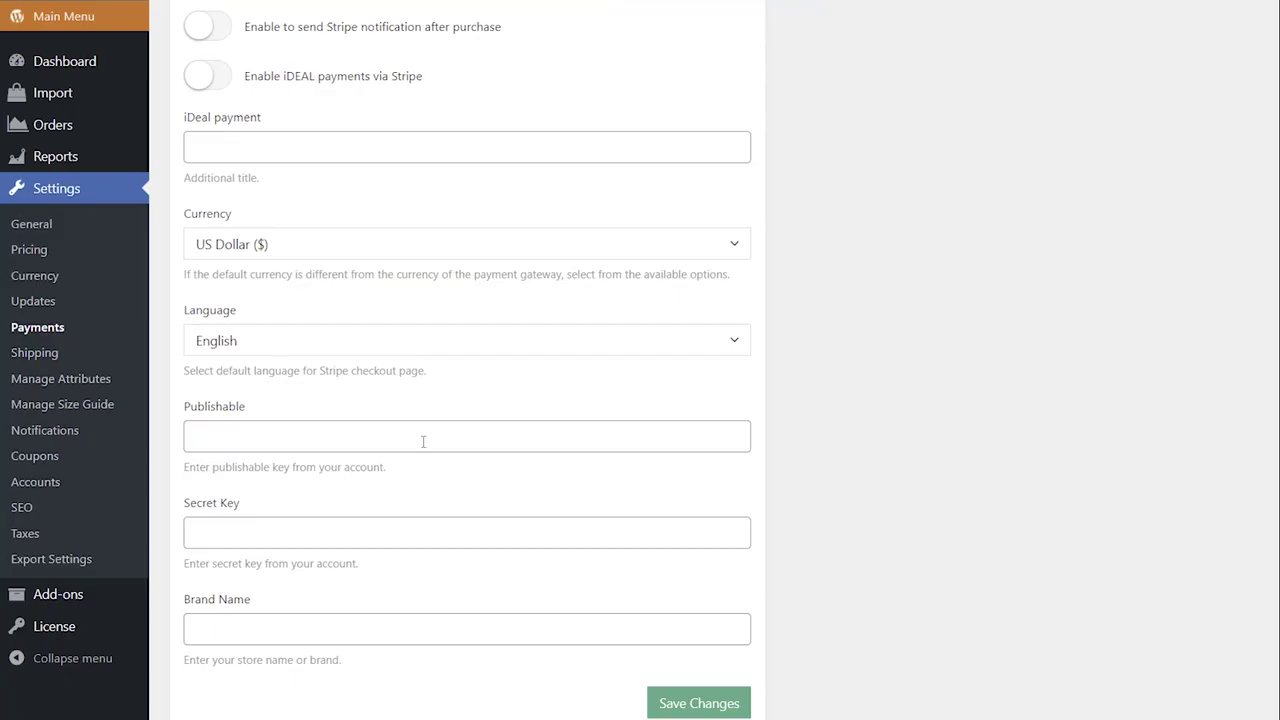
{"action": "right_click", "coordinate": [423, 437]}
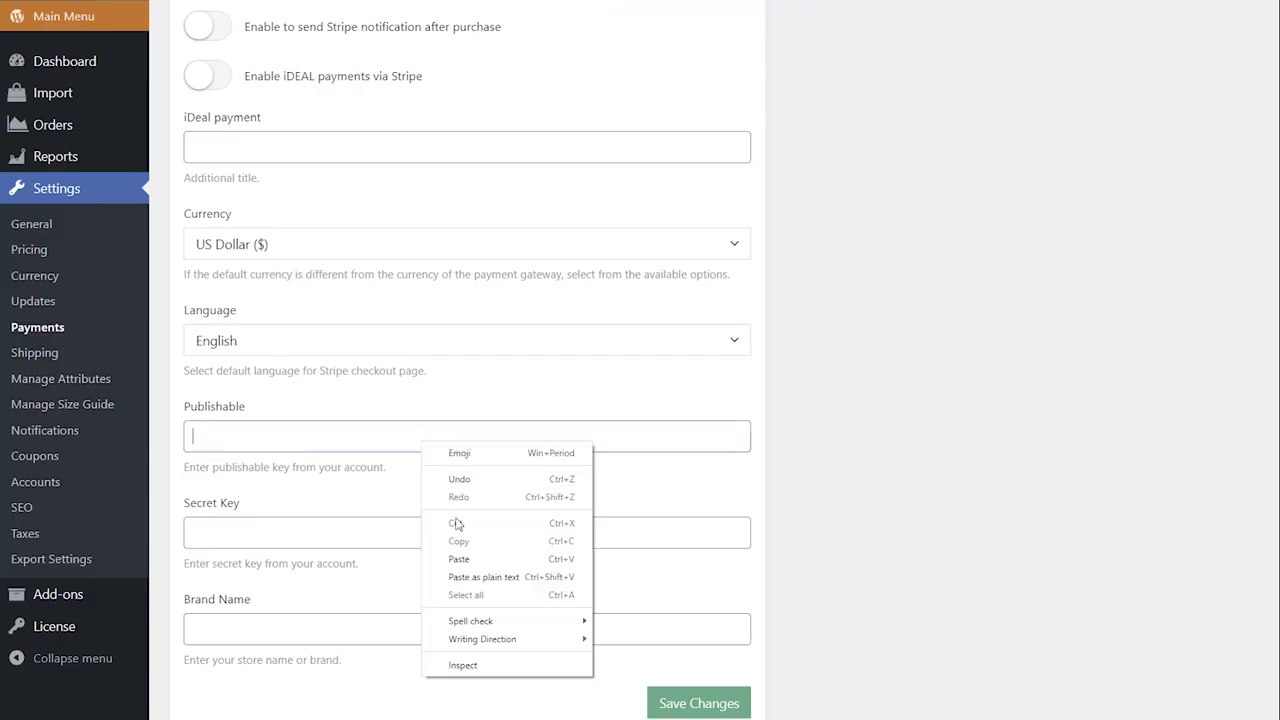
{"action": "left_click", "coordinate": [465, 552]}
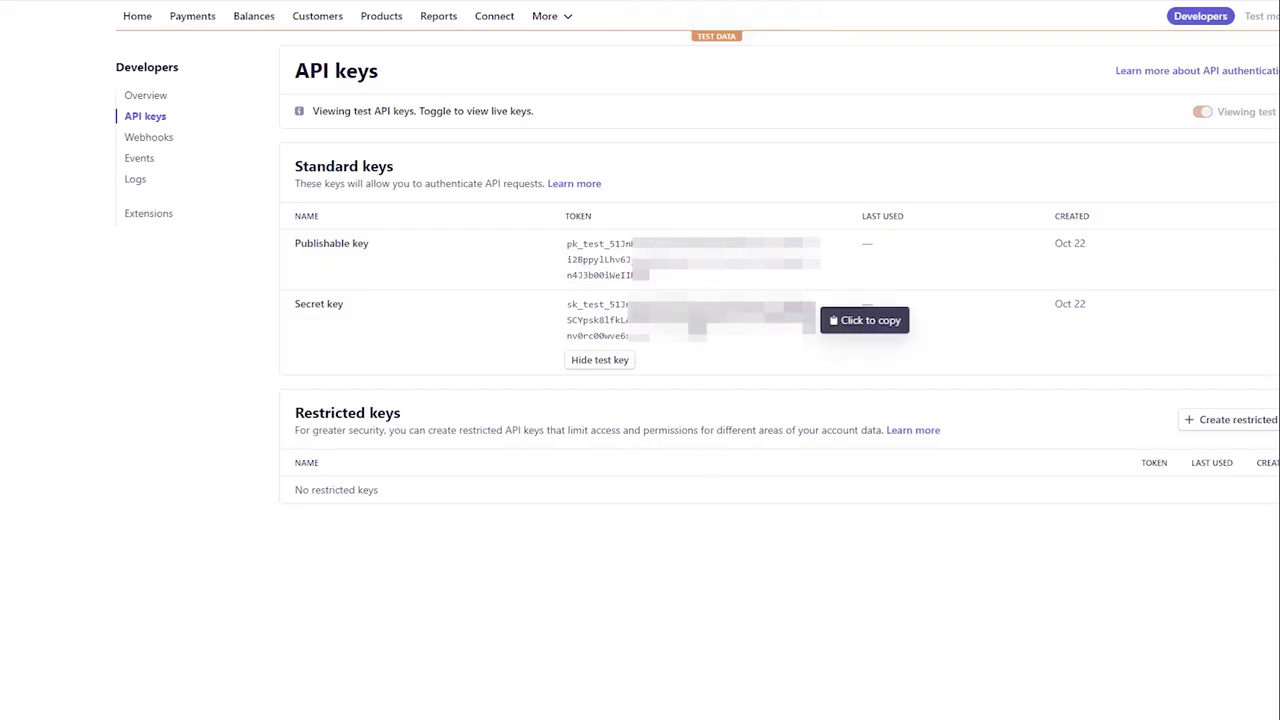
{"action": "left_click", "coordinate": [697, 333]}
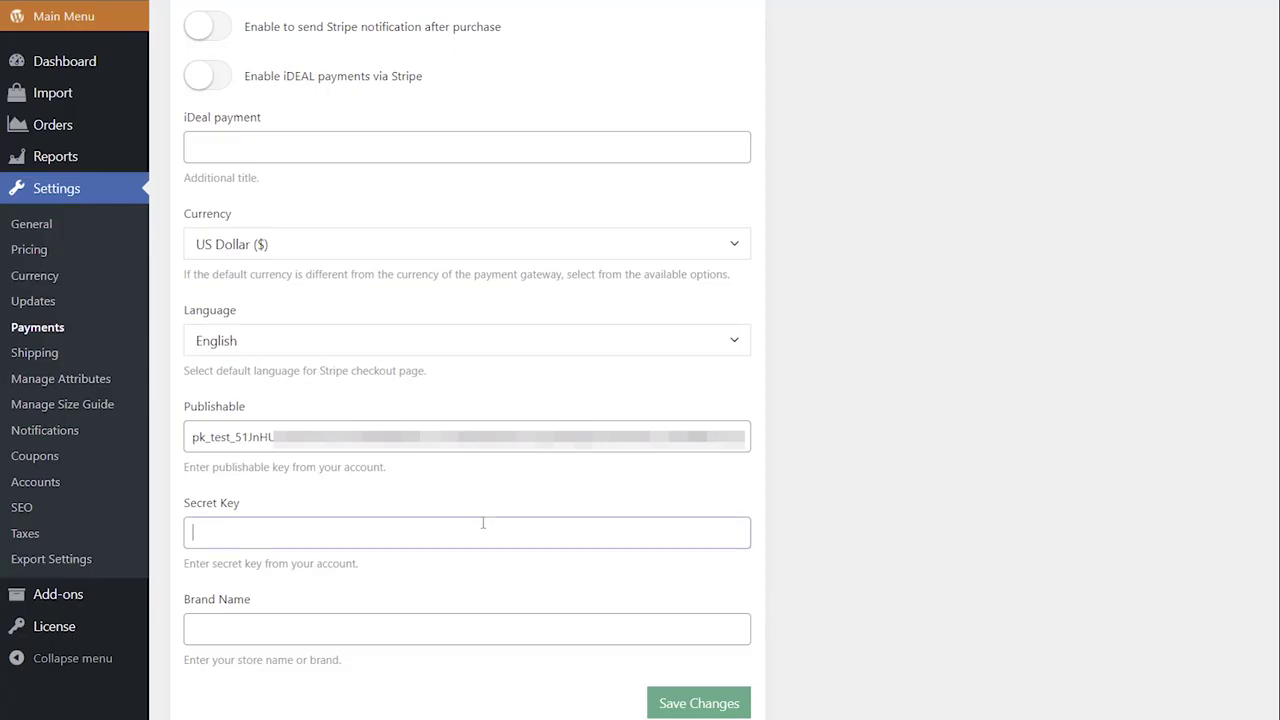
{"action": "right_click", "coordinate": [483, 520]}
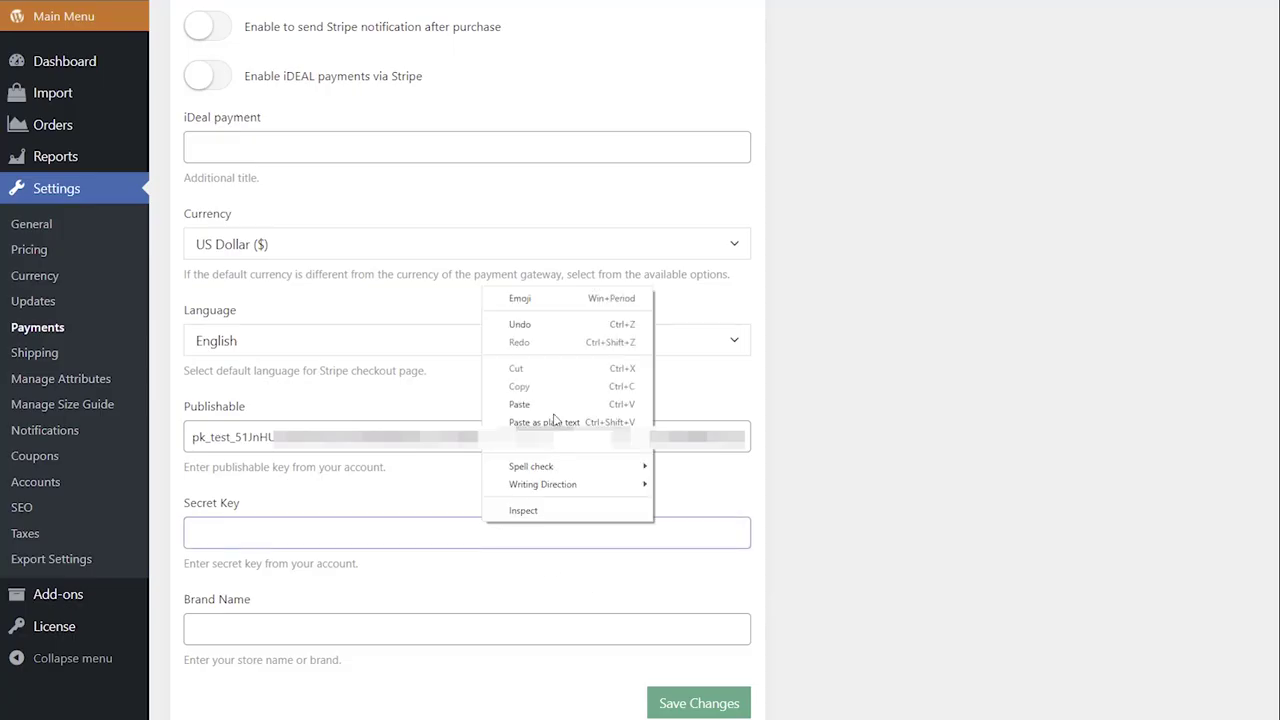
{"action": "left_click", "coordinate": [530, 398]}
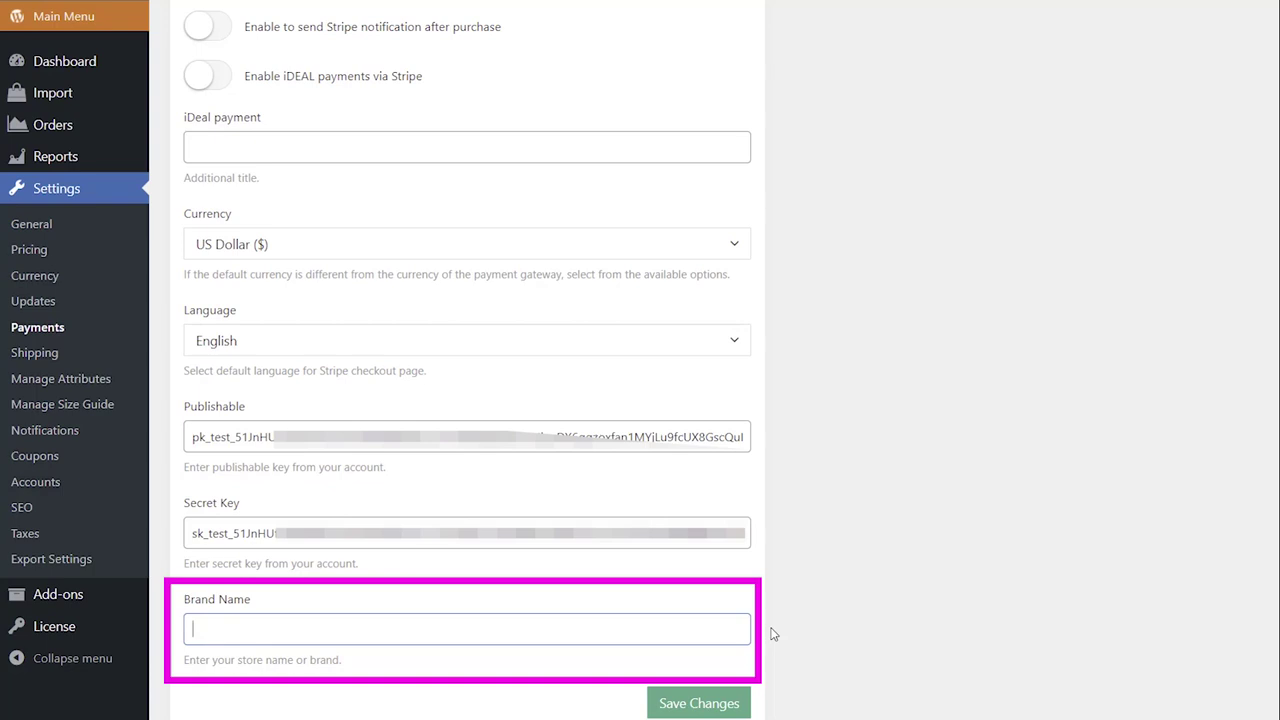
{"action": "type", "text": "DropshipInfo"}
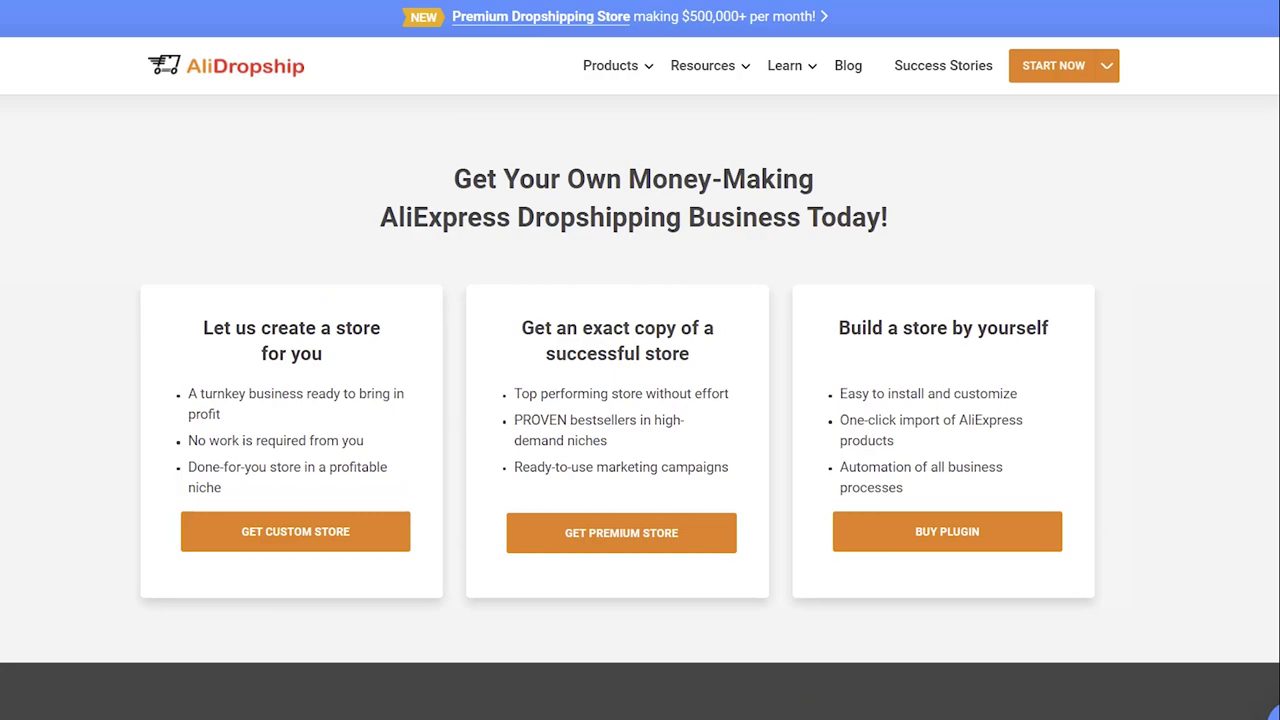
- Scroll down the AliDropship site toward the footer
{"action": "scroll", "coordinate": [977, 128], "scroll_direction": "down", "scroll_amount": 15}
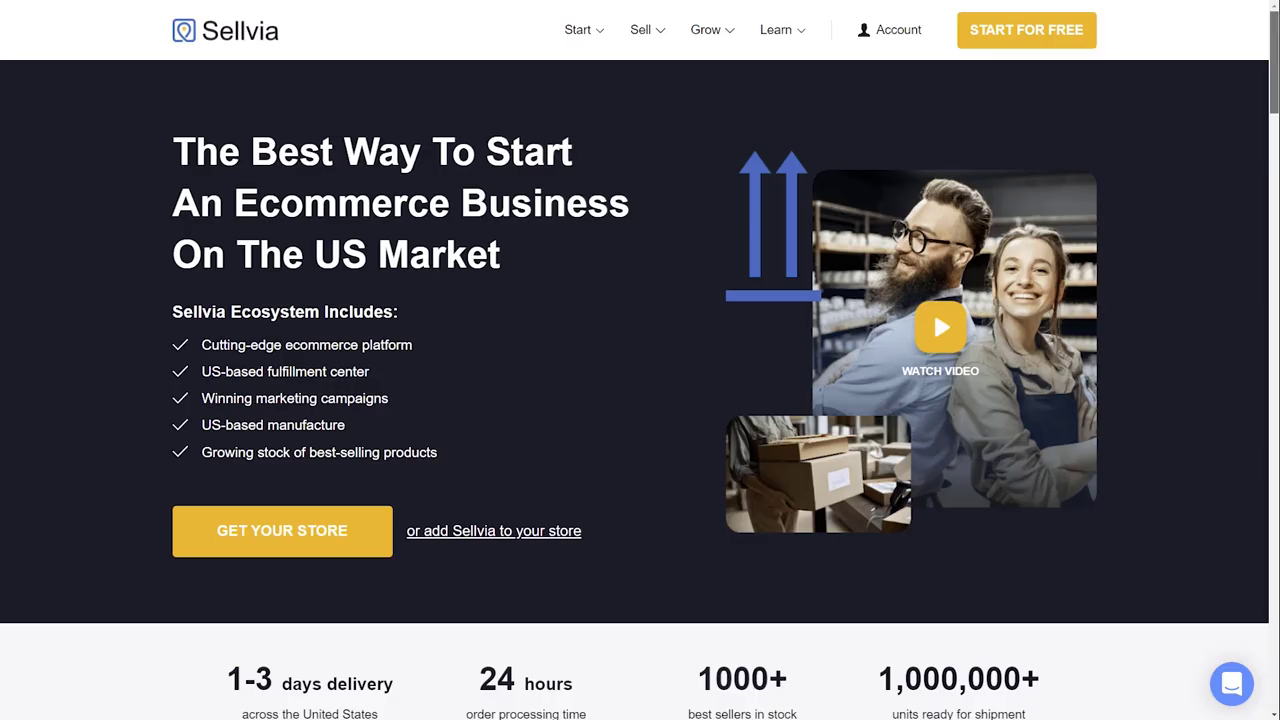
{"action": "scroll", "coordinate": [864, 437], "scroll_direction": "down", "scroll_amount": 20}
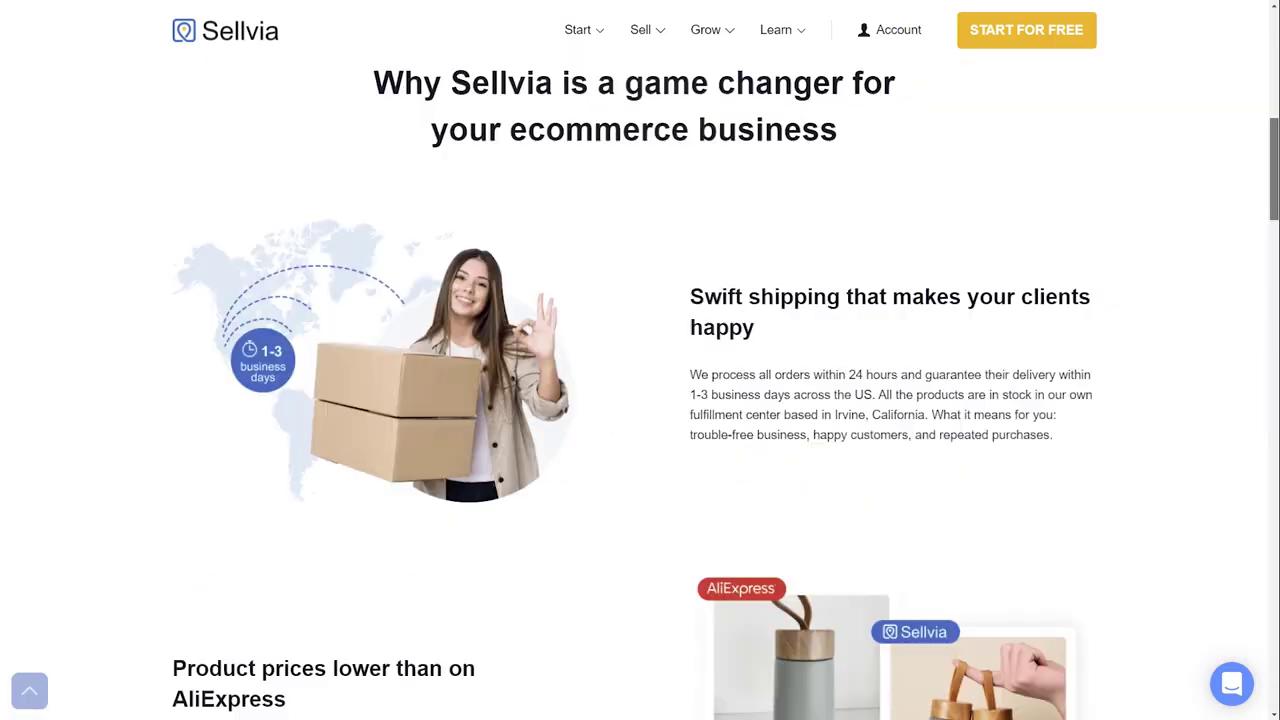